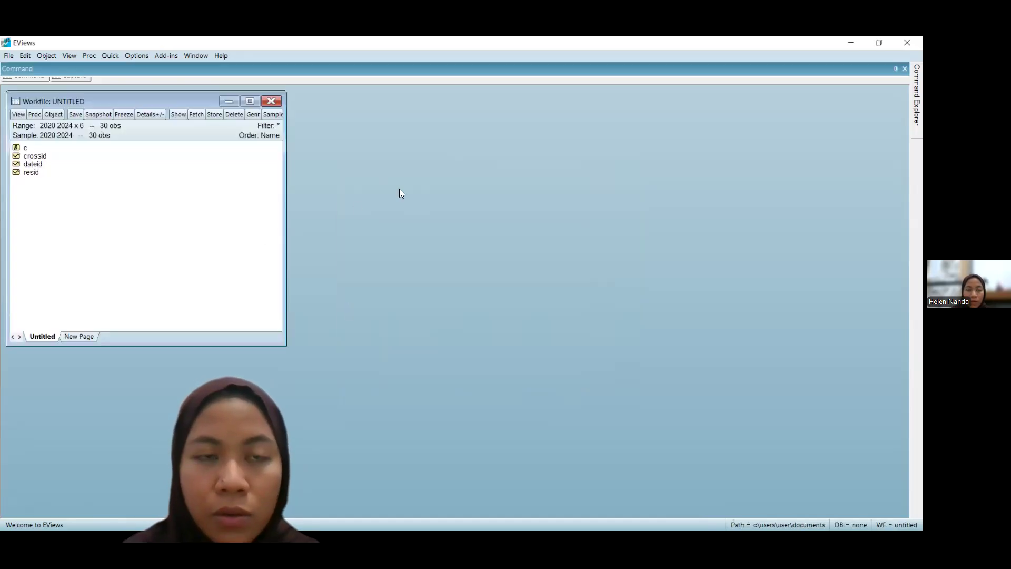
# Step: Create an empty group and paste the Y, X1 and X2 data copied from the Excel workbook DATA PANEL KEL 2, starting in the header row
pyautogui.click(116, 56)
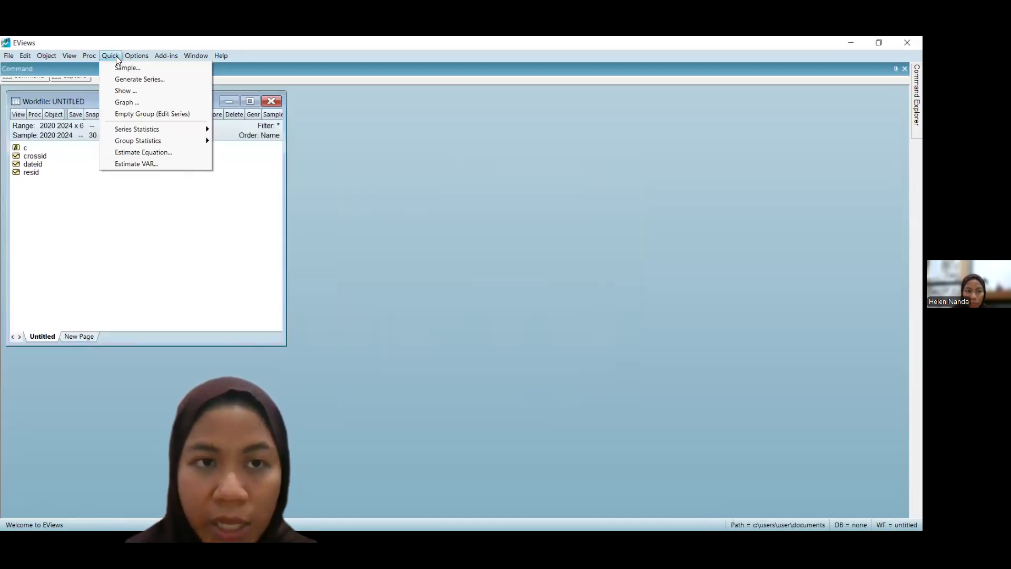
pyautogui.click(158, 113)
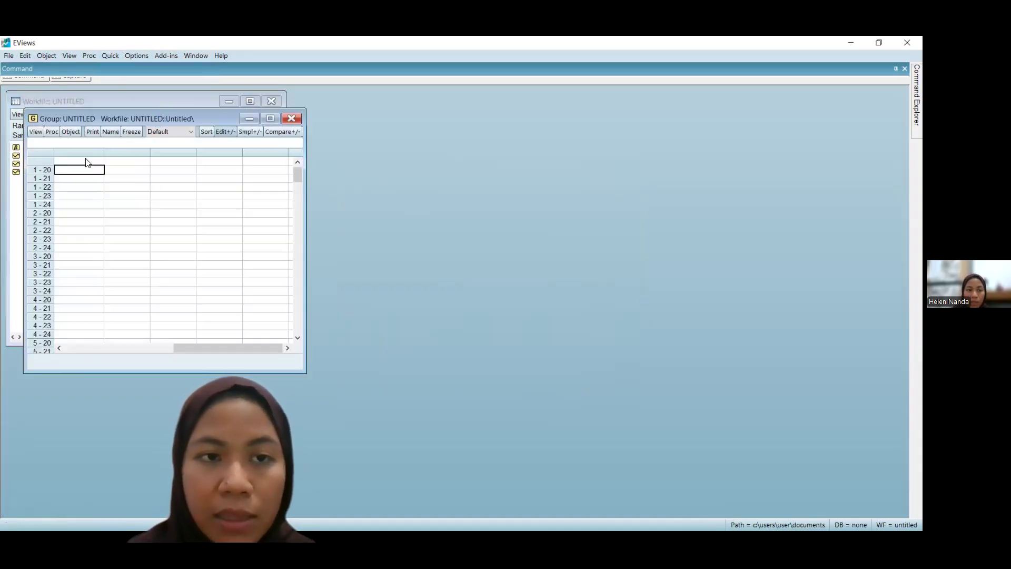
pyautogui.click(87, 162)
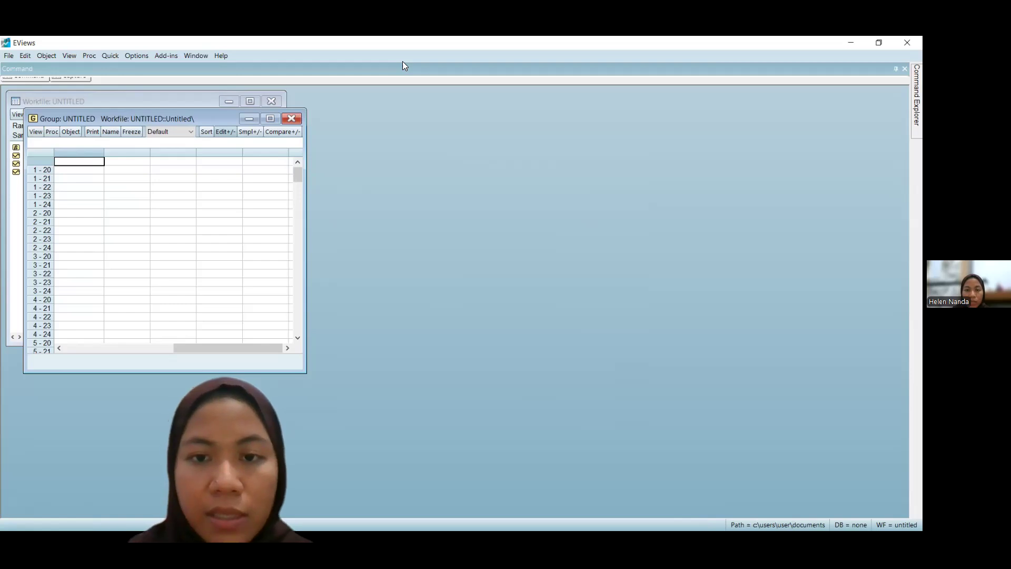
pyautogui.hotkey('alt', 'Tab')
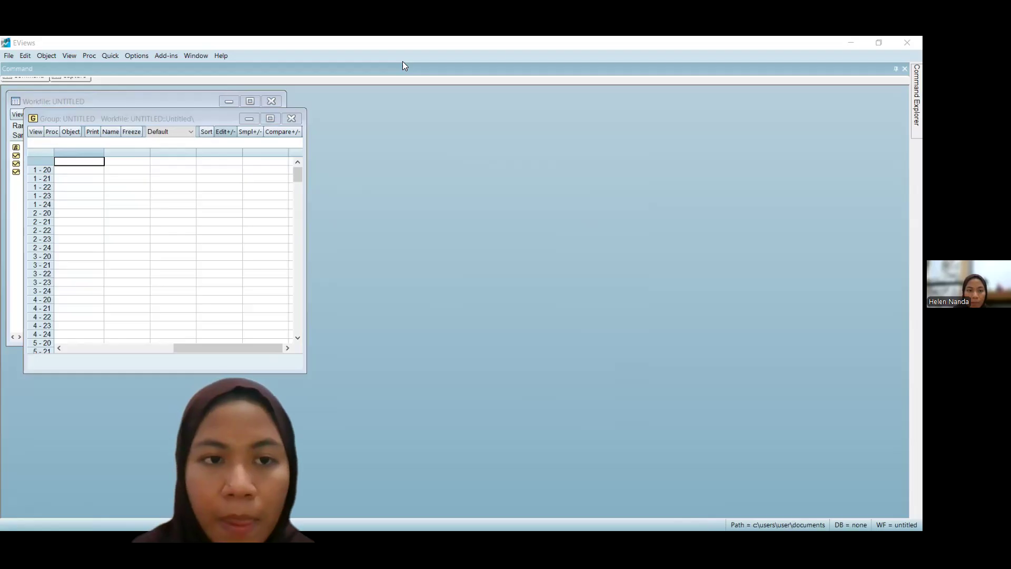
pyautogui.hotkey('alt', 'Tab')
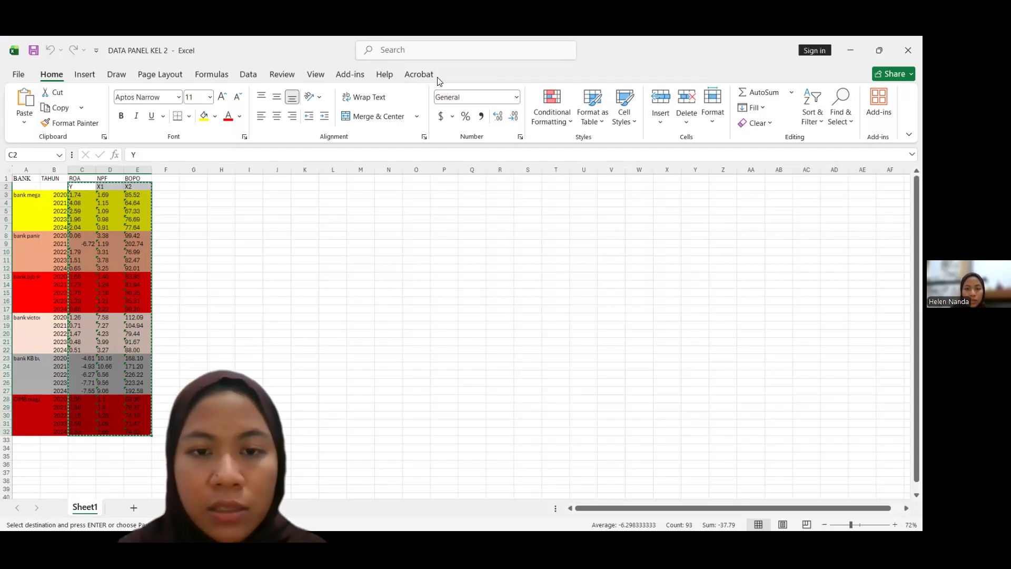
pyautogui.hotkey('alt', 'Tab')
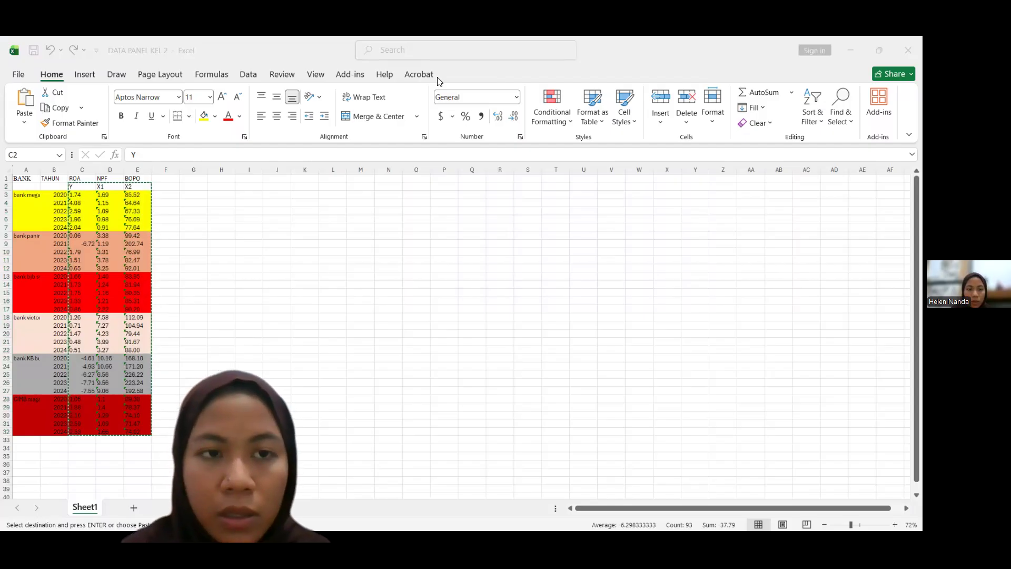
pyautogui.click(99, 161)
pyautogui.hotkey('ctrl', 'v')
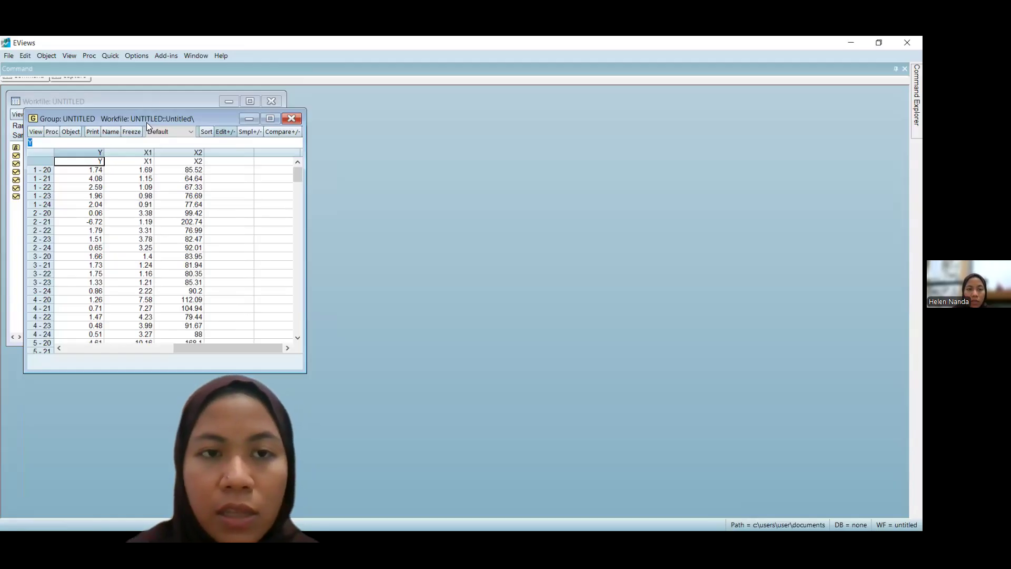
pyautogui.moveTo(147, 122); pyautogui.dragTo(466, 120)
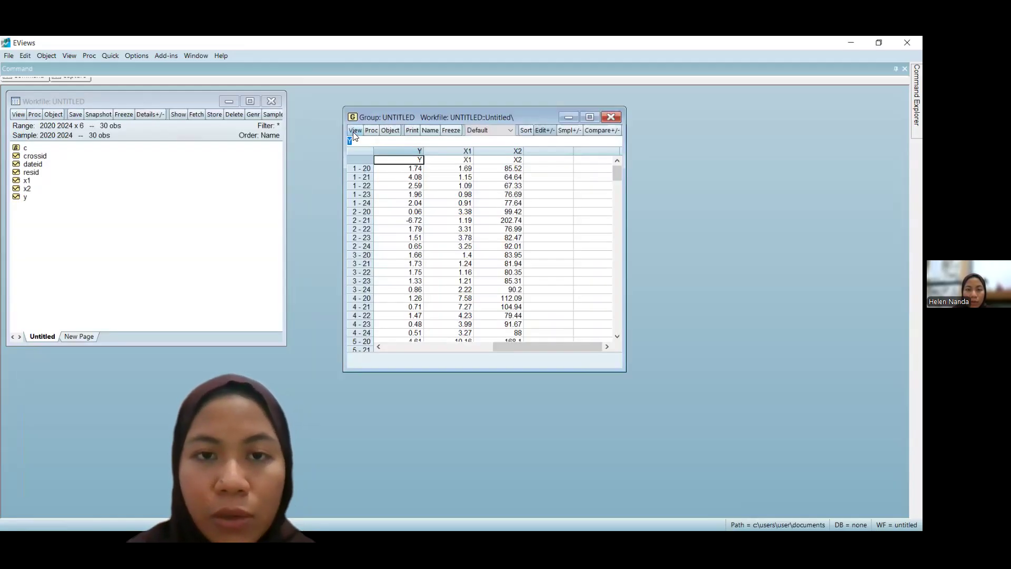
# Step: Show the common-sample descriptive statistics for the Y, X1 and X2 group
pyautogui.click(354, 131)
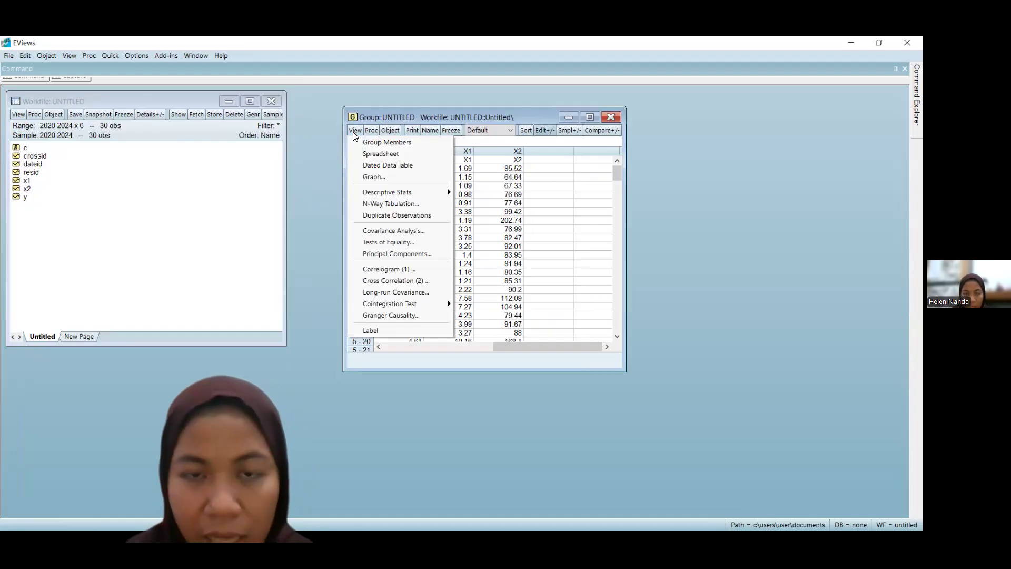
pyautogui.moveTo(396, 191)
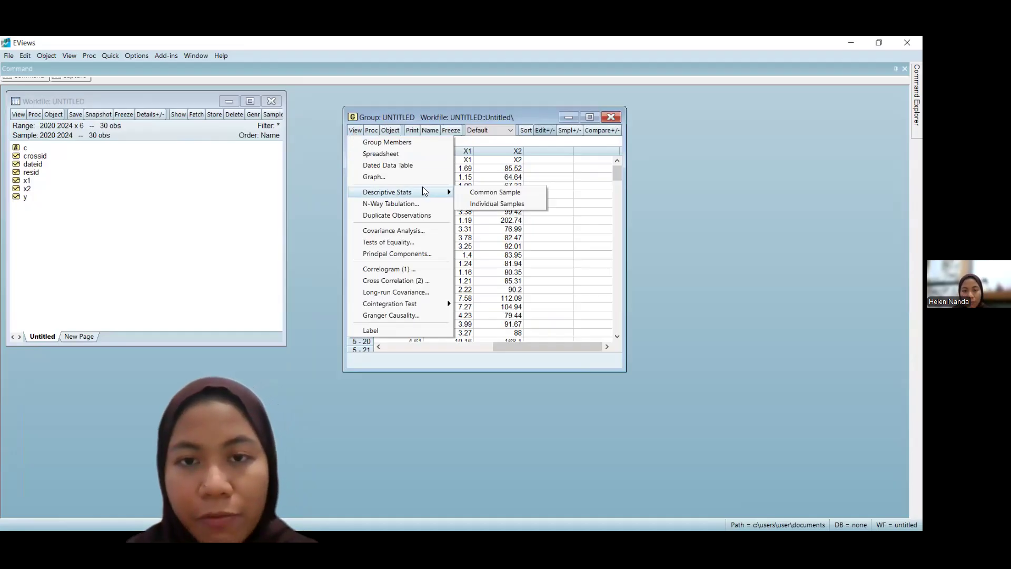
pyautogui.click(467, 192)
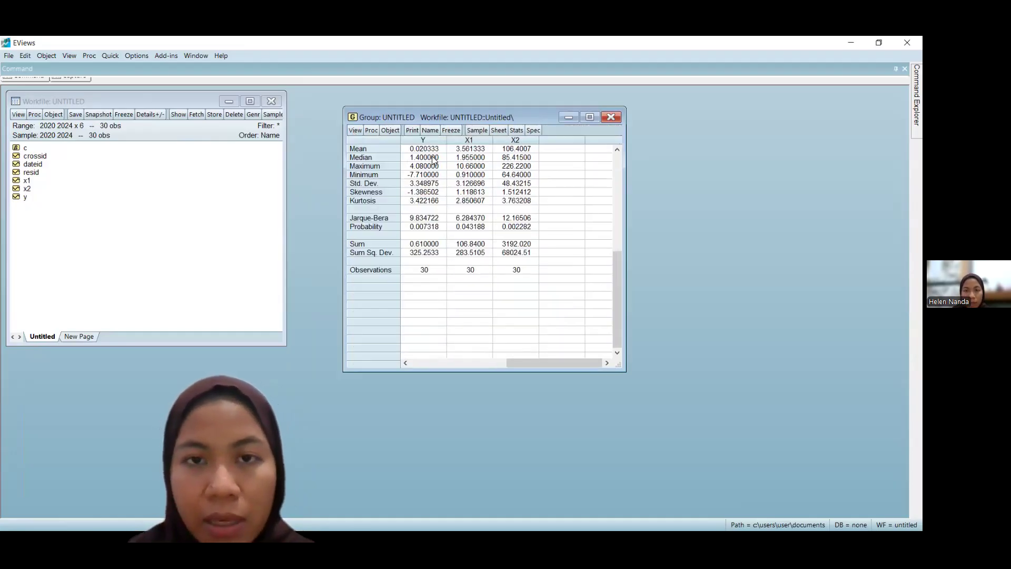
# Step: Freeze the descriptive statistics as a table, name it _1_deskriptif, and close it
pyautogui.click(453, 130)
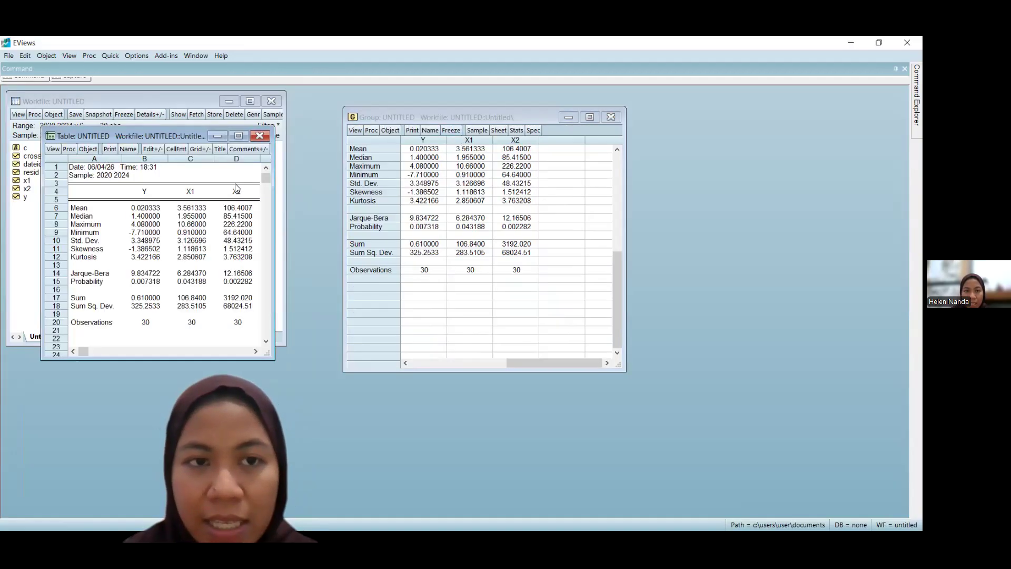
pyautogui.click(132, 154)
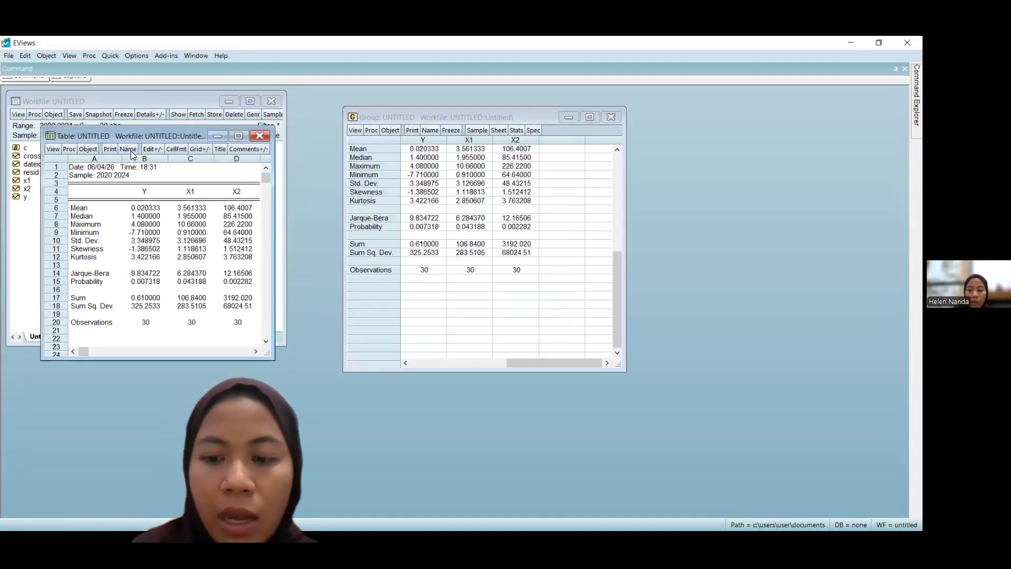
pyautogui.write('_1')
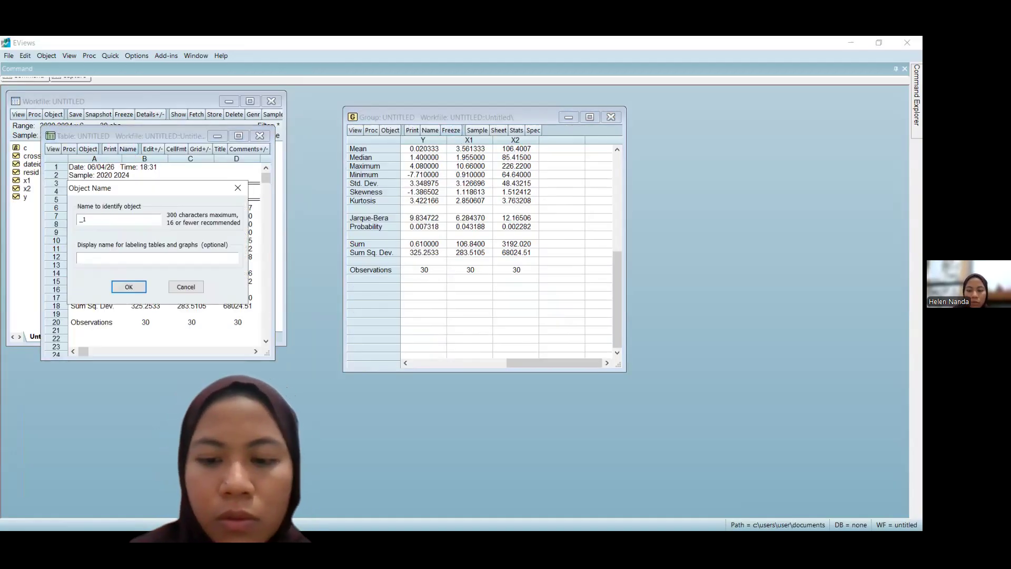
pyautogui.write('_deskriptif')
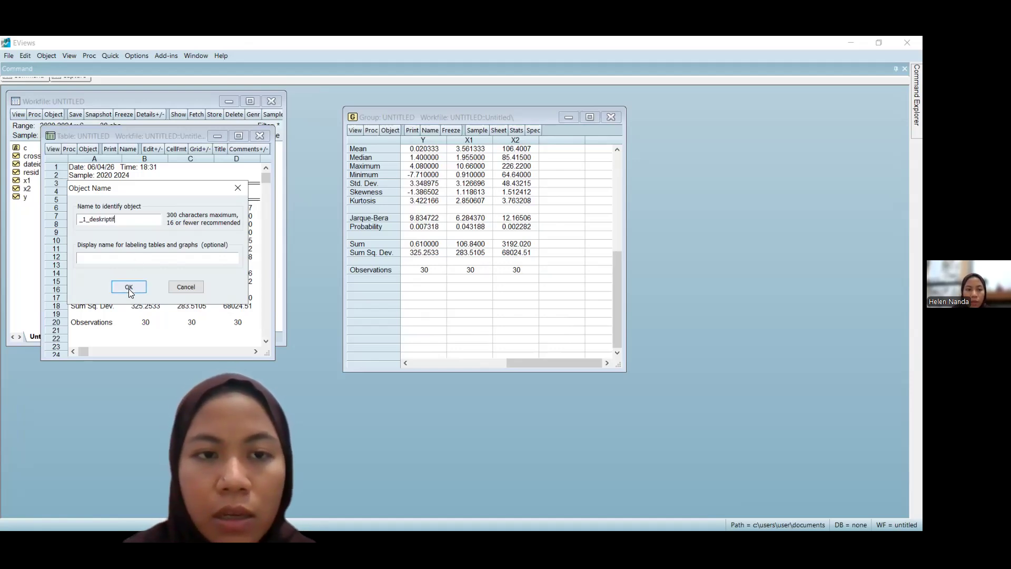
pyautogui.press('Return')
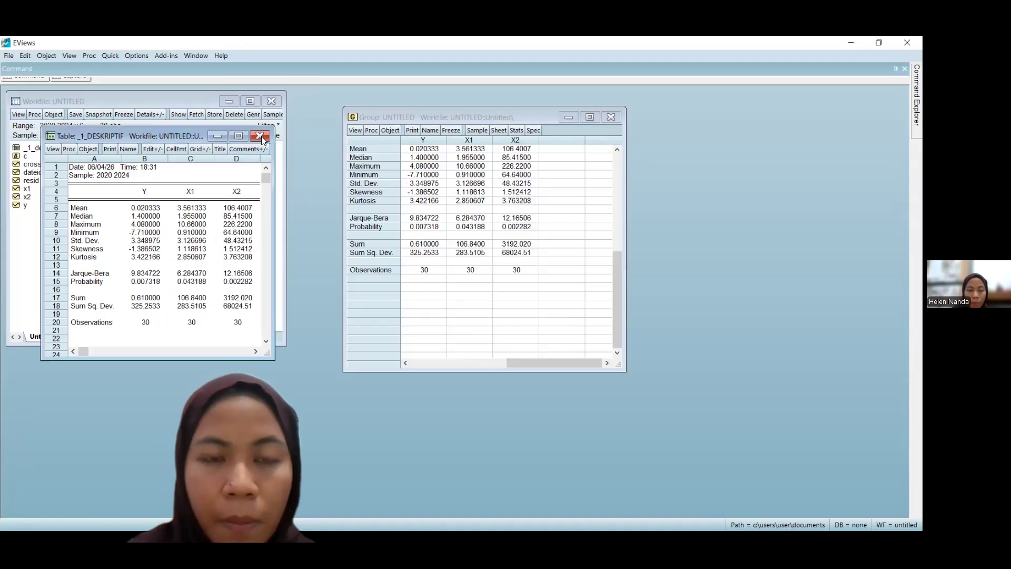
pyautogui.click(260, 135)
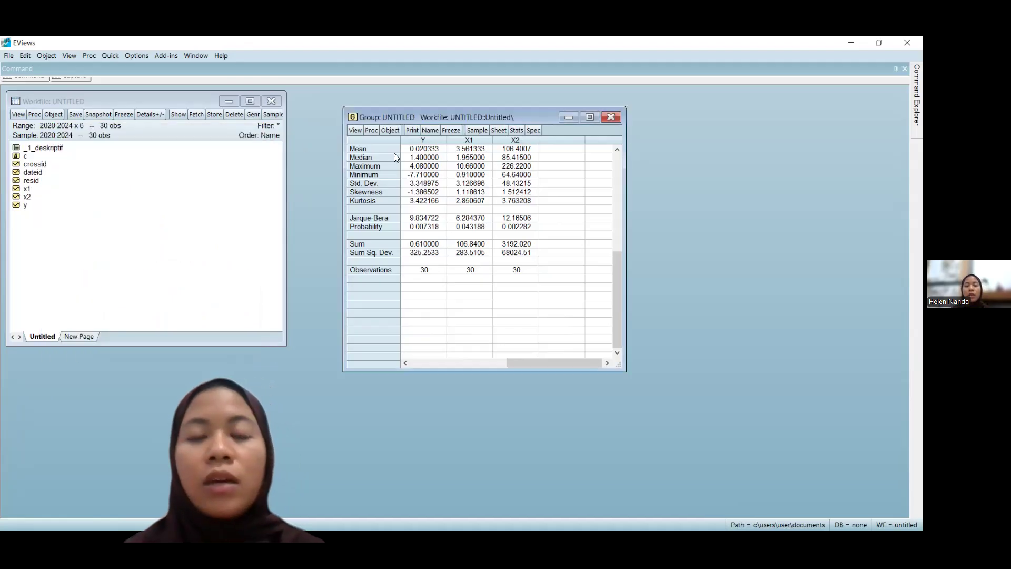
# Step: Run a covariance analysis on the group with only Correlation instead of Covariance, laid out as a single table
pyautogui.click(356, 132)
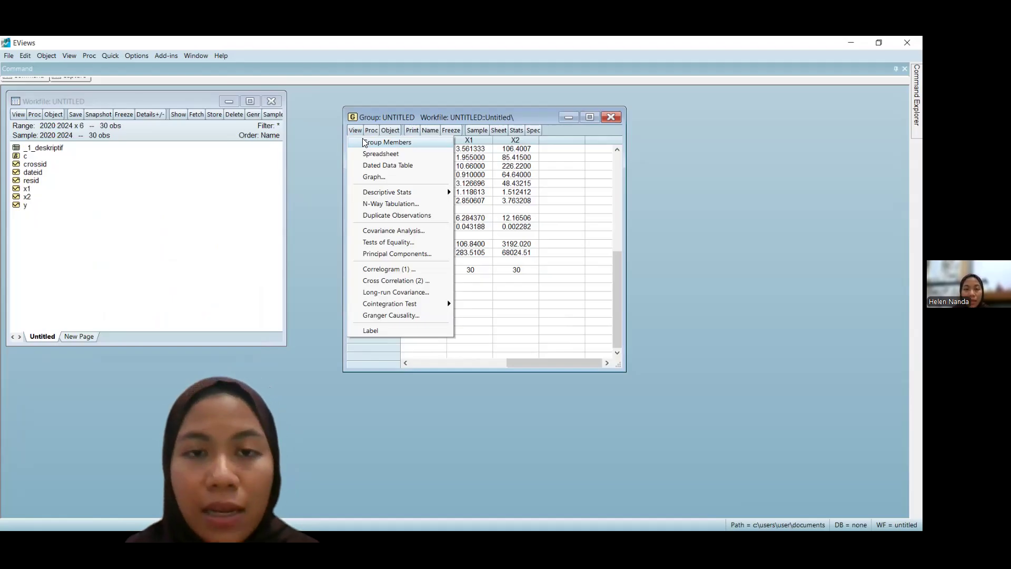
pyautogui.click(408, 232)
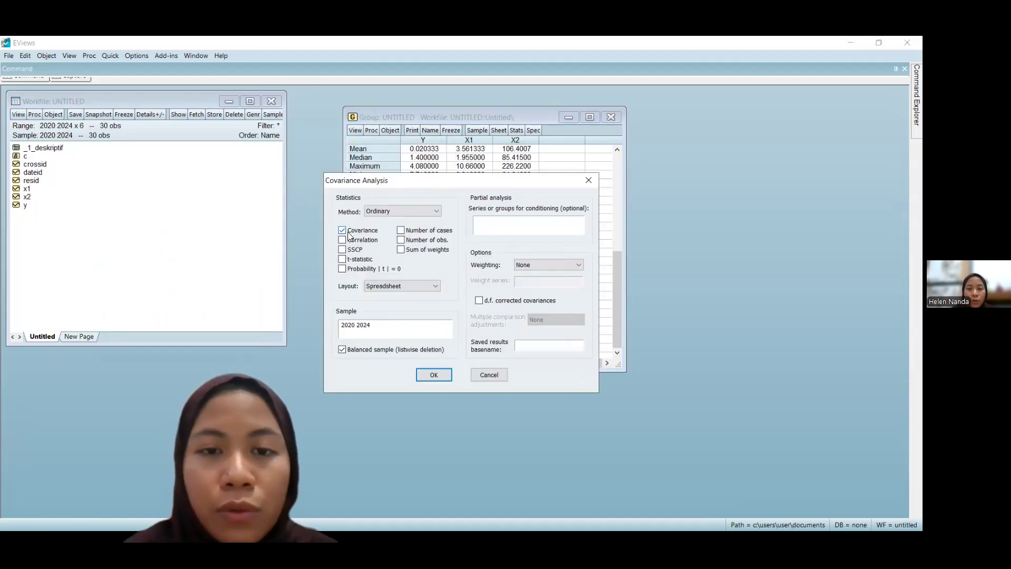
pyautogui.click(345, 232)
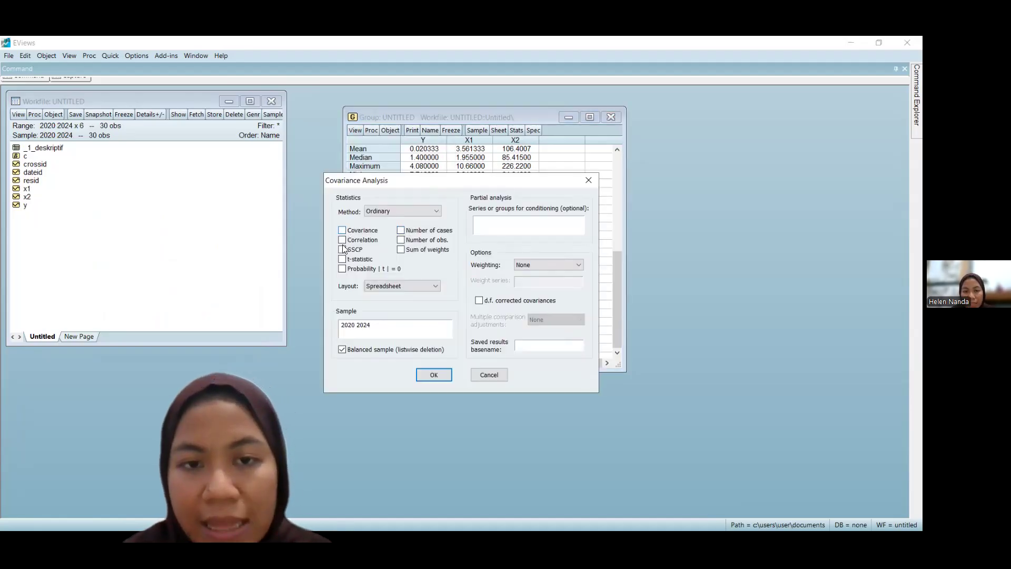
pyautogui.click(343, 241)
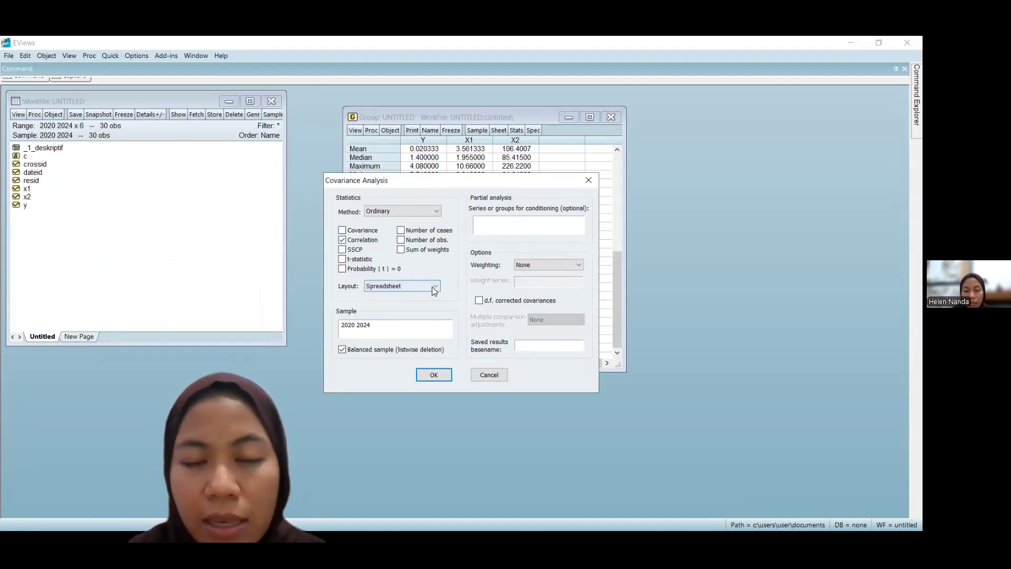
pyautogui.click(434, 291)
pyautogui.click(433, 290)
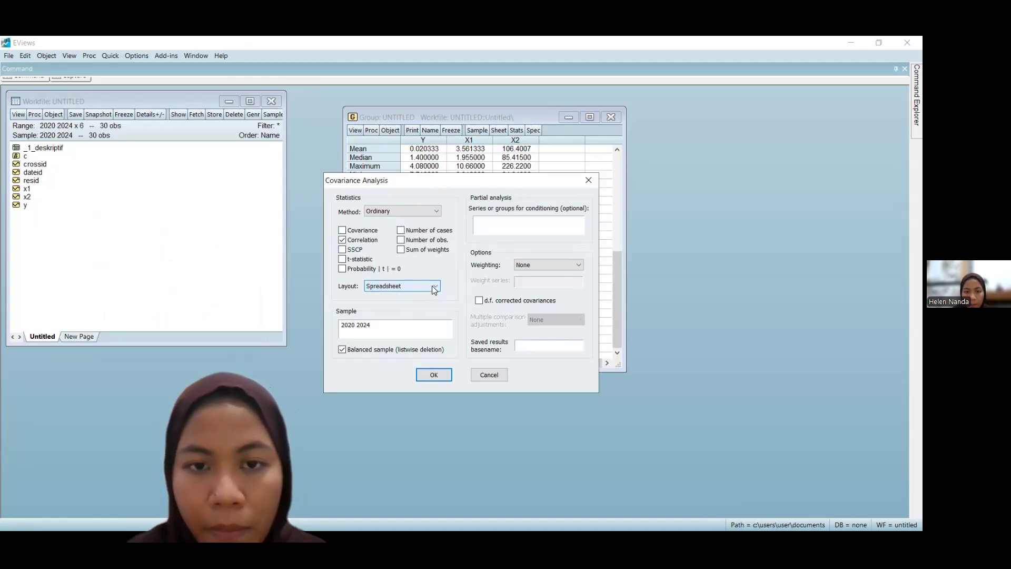
pyautogui.click(432, 286)
pyautogui.click(432, 296)
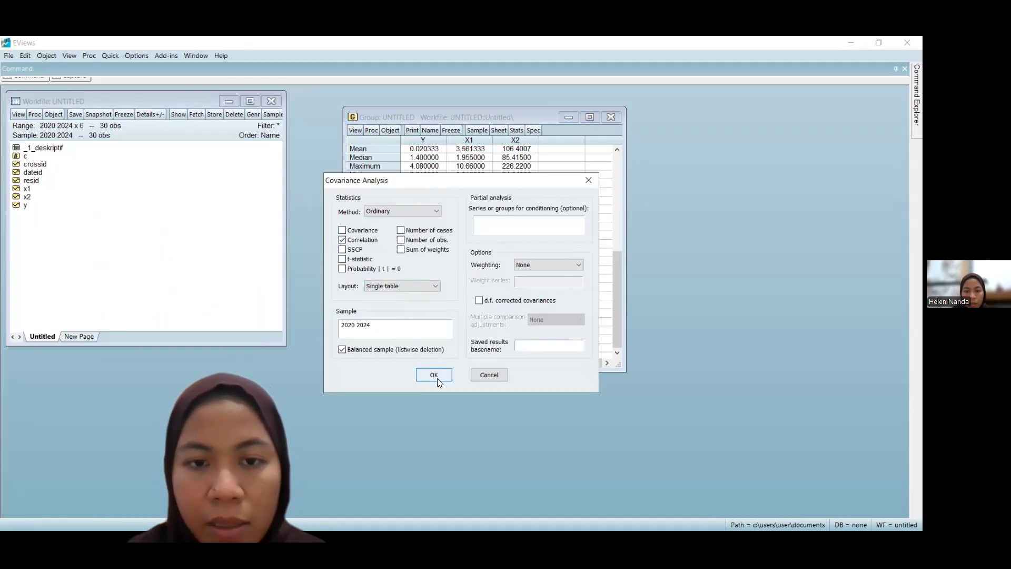
pyautogui.click(435, 375)
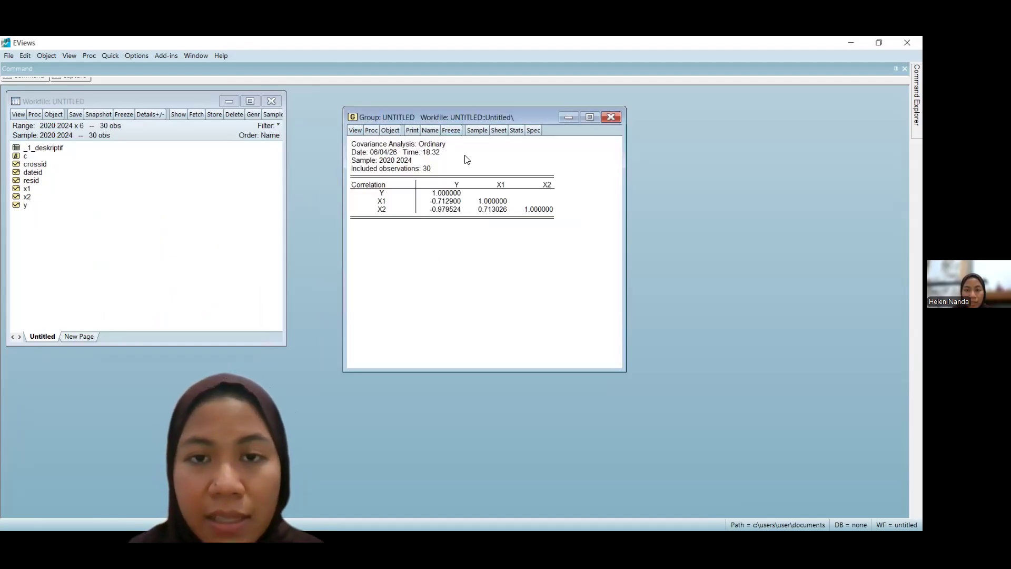
# Step: Freeze the correlation output as a table, name it _2_multikolinieritas, and close it
pyautogui.click(449, 130)
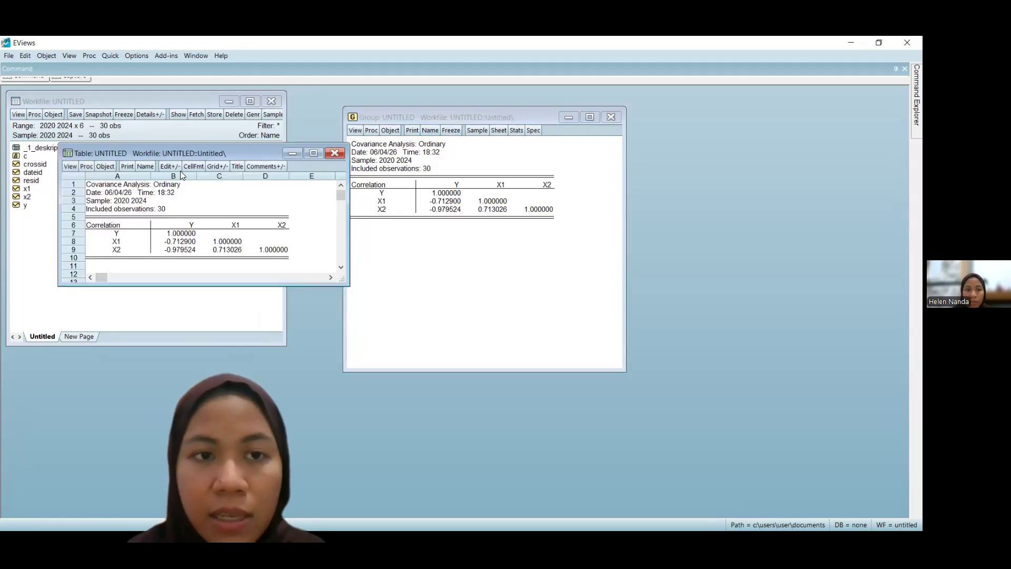
pyautogui.click(147, 167)
pyautogui.write('_')
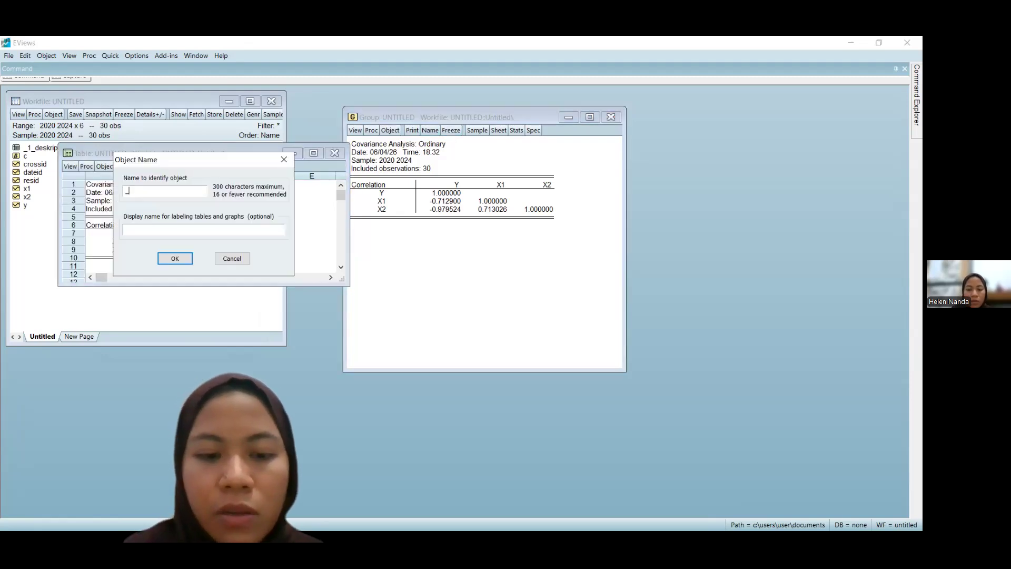
pyautogui.write('2_multikolinieritas')
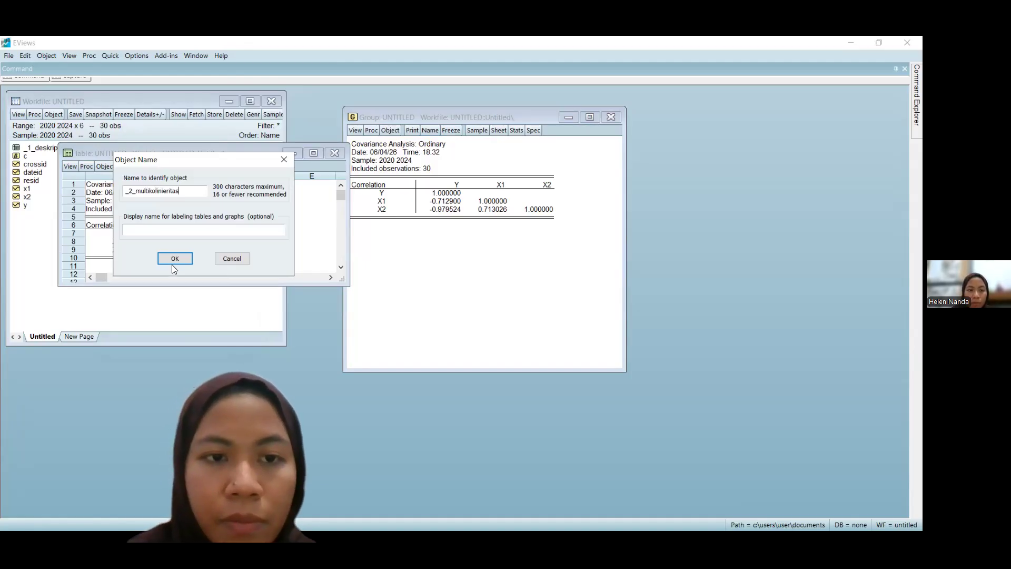
pyautogui.click(173, 259)
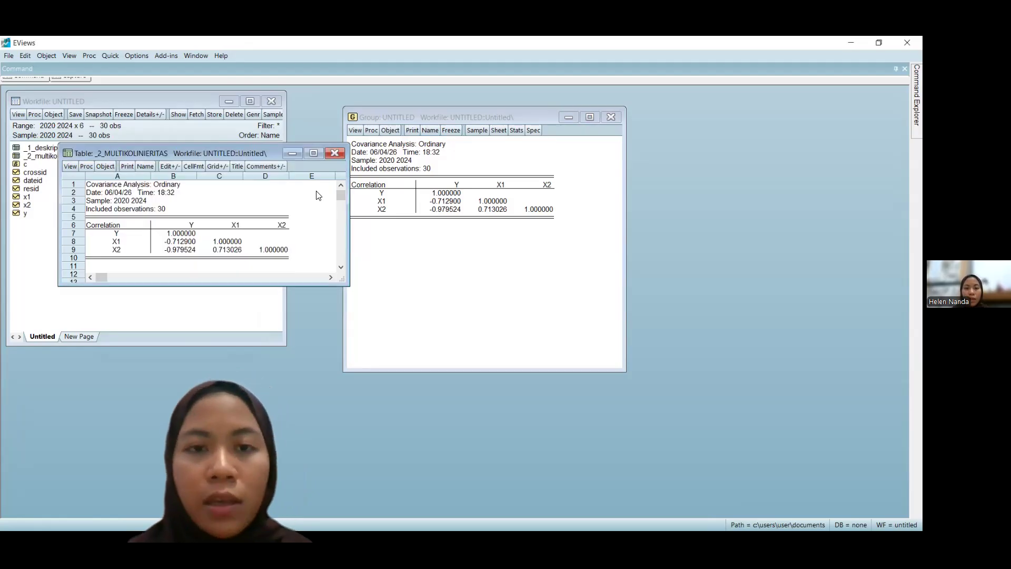
pyautogui.click(335, 153)
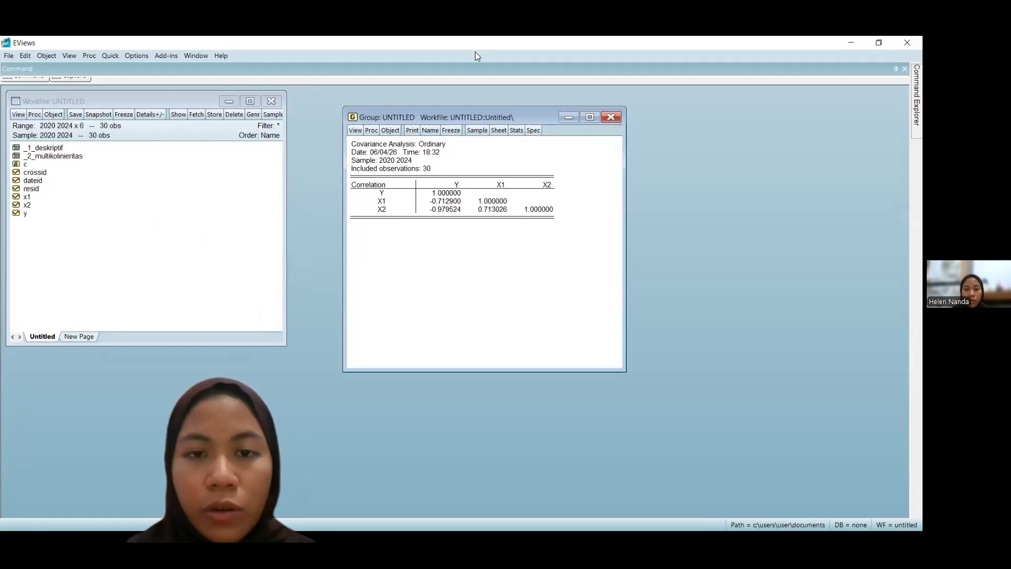
# Step: Switch to the PowerPoint presentation and review the UJI MULTIKOLINIERITAS criteria and the CEM slide
pyautogui.hotkey('alt', 'Tab')
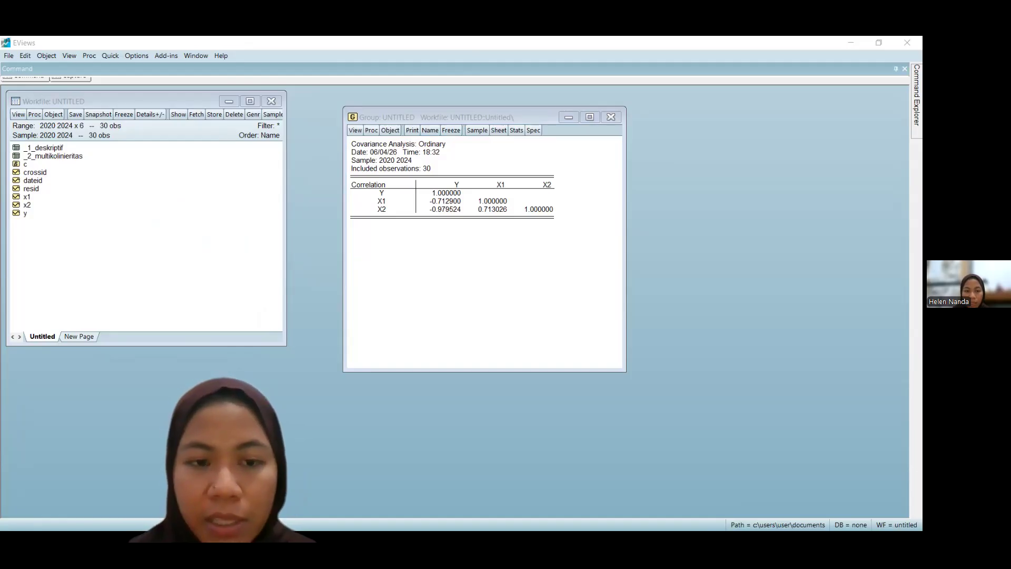
pyautogui.hotkey('alt', 'Tab')
pyautogui.press('Down')
pyautogui.press('Down')
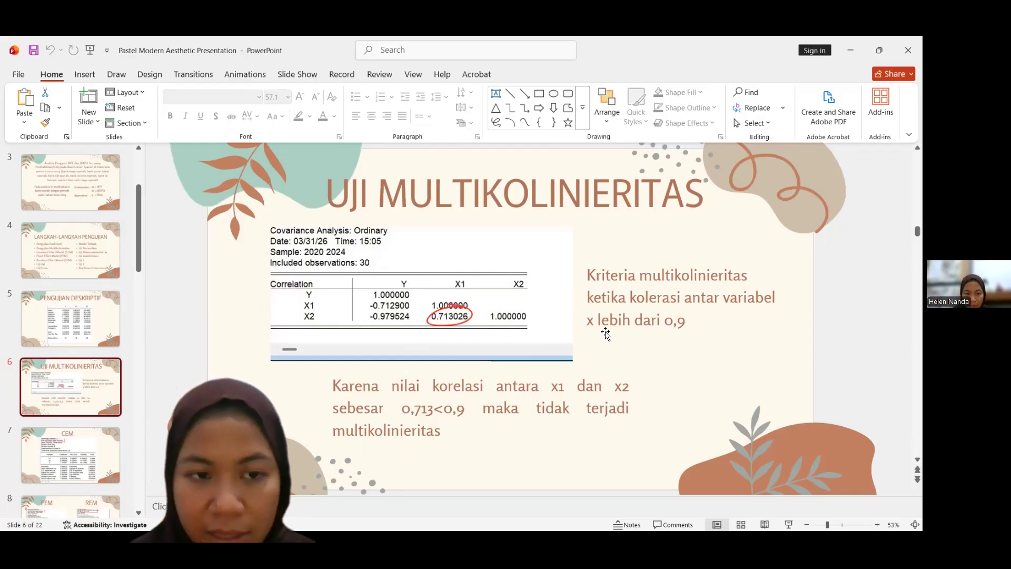
pyautogui.scroll(-1, 606, 333)
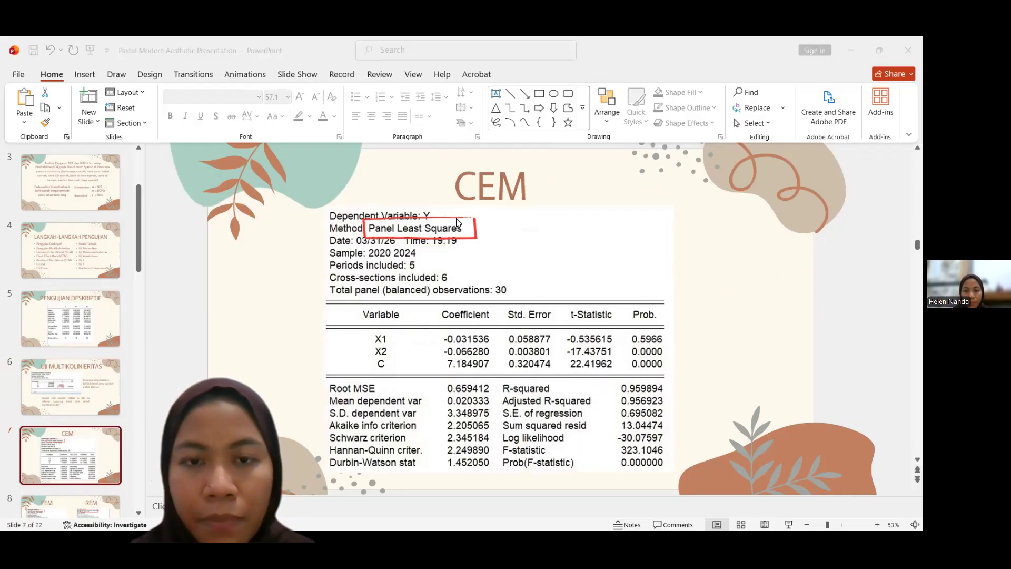
# Step: Return to EViews and close the untitled group, deleting it from the workfile
pyautogui.hotkey('alt', 'Tab')
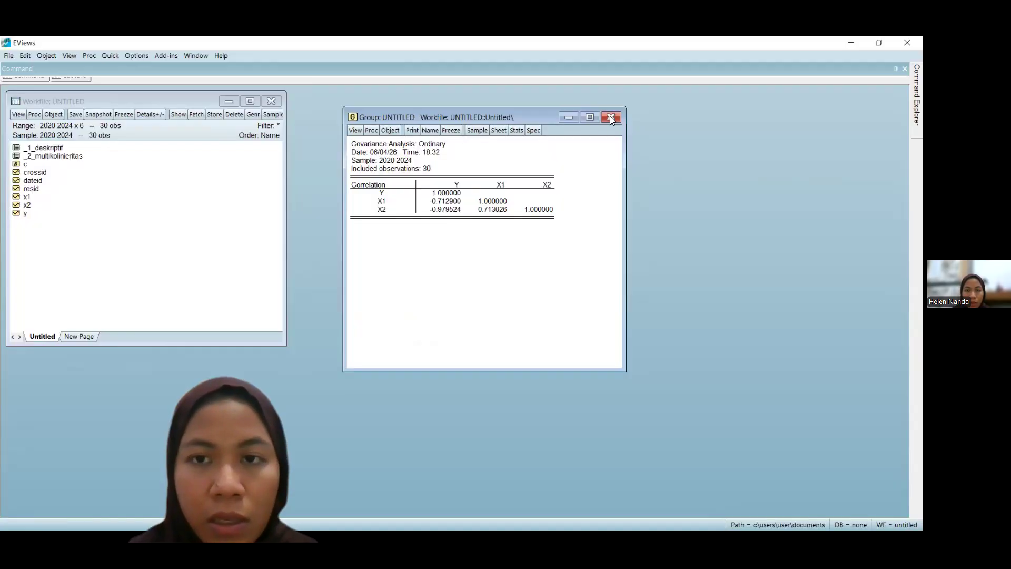
pyautogui.click(611, 117)
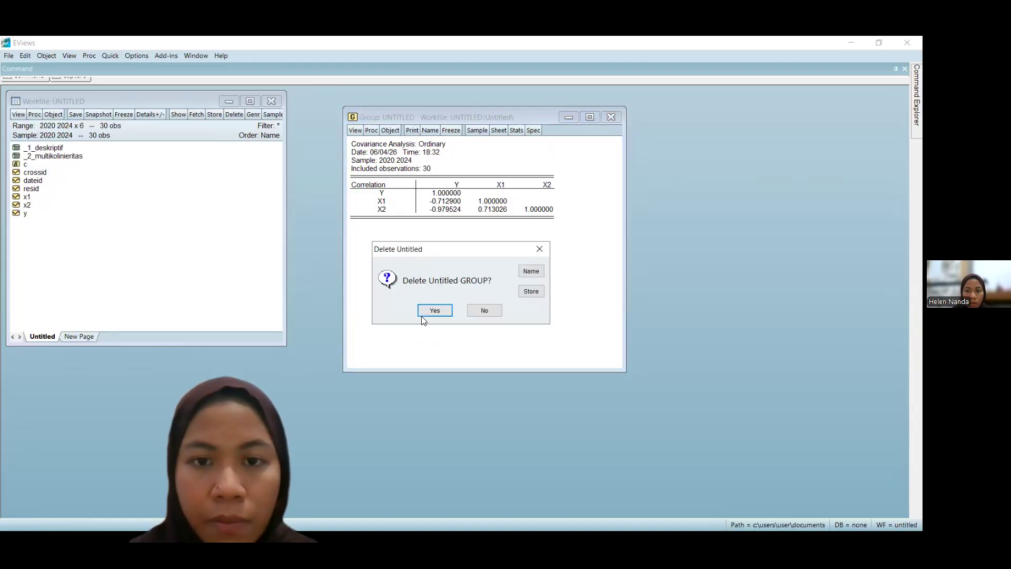
pyautogui.click(435, 311)
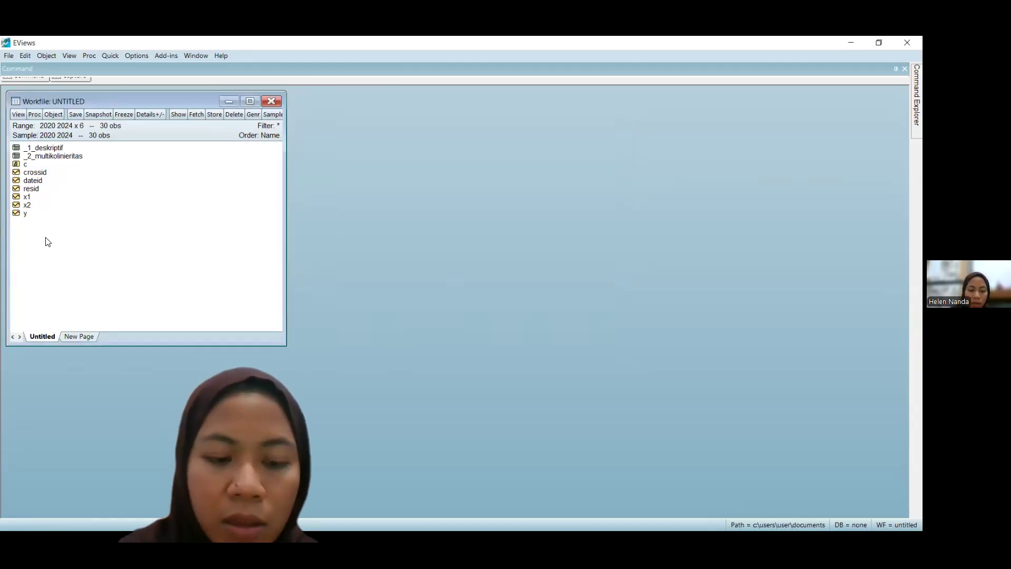
# Step: Open y, x1 and x2 as an equation and estimate y x1 x2 c by Least Squares without cross-section effects
pyautogui.click(30, 214)
pyautogui.keyDown('ctrl'); pyautogui.click(37, 198); pyautogui.keyUp('ctrl')
pyautogui.keyDown('ctrl'); pyautogui.click(39, 206); pyautogui.keyUp('ctrl')
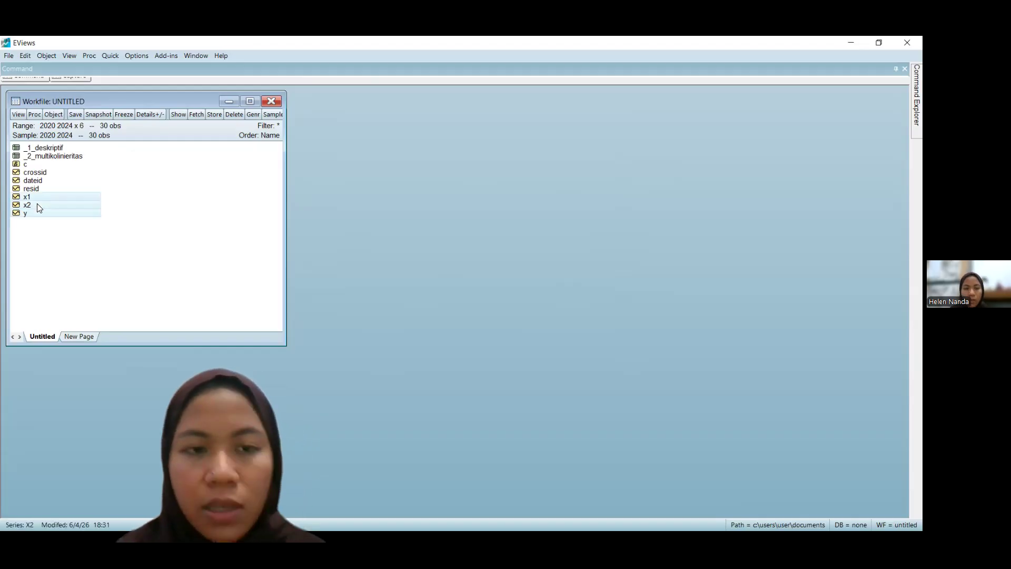
pyautogui.rightClick(37, 206)
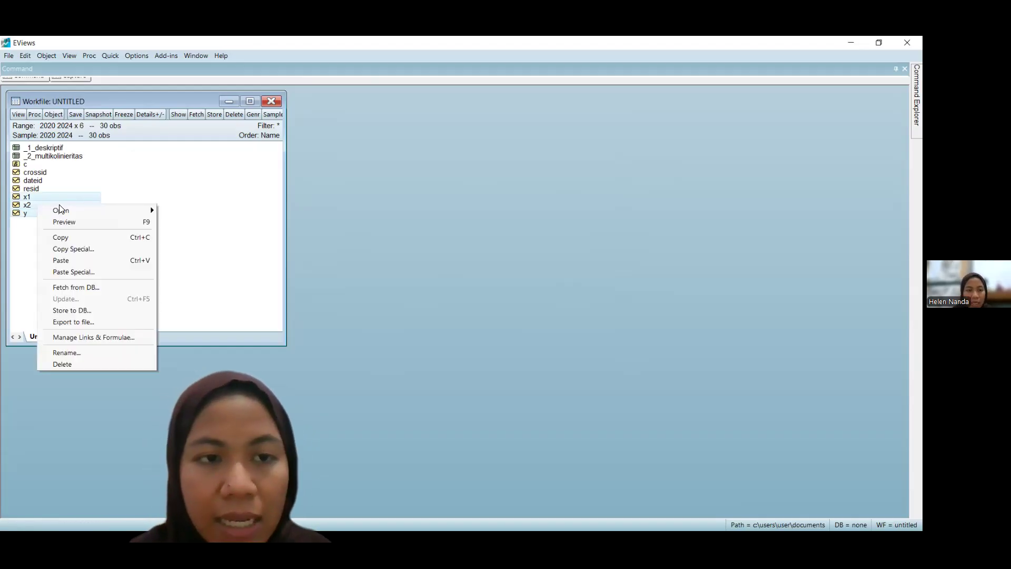
pyautogui.moveTo(61, 210)
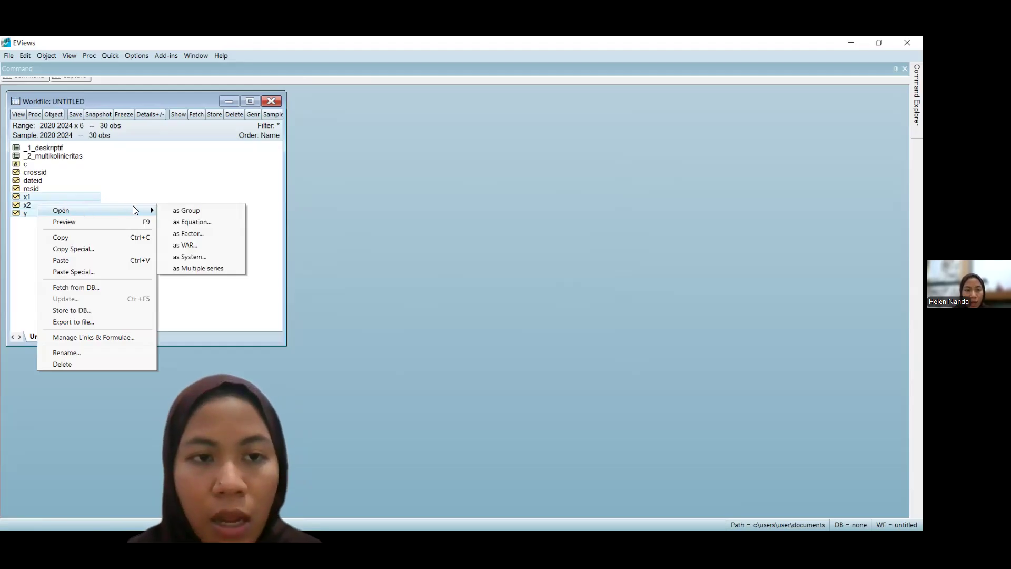
pyautogui.click(180, 221)
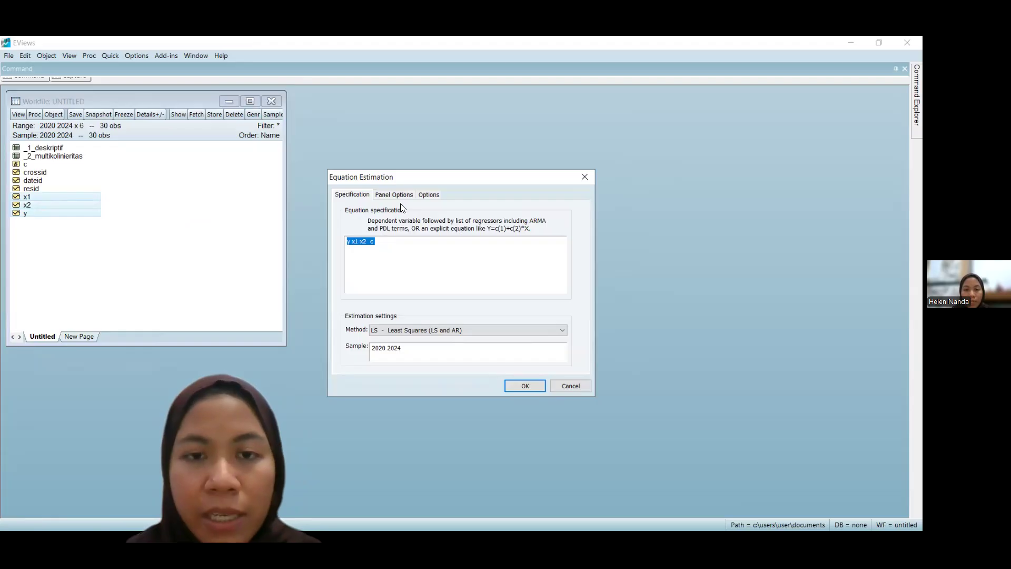
pyautogui.click(395, 193)
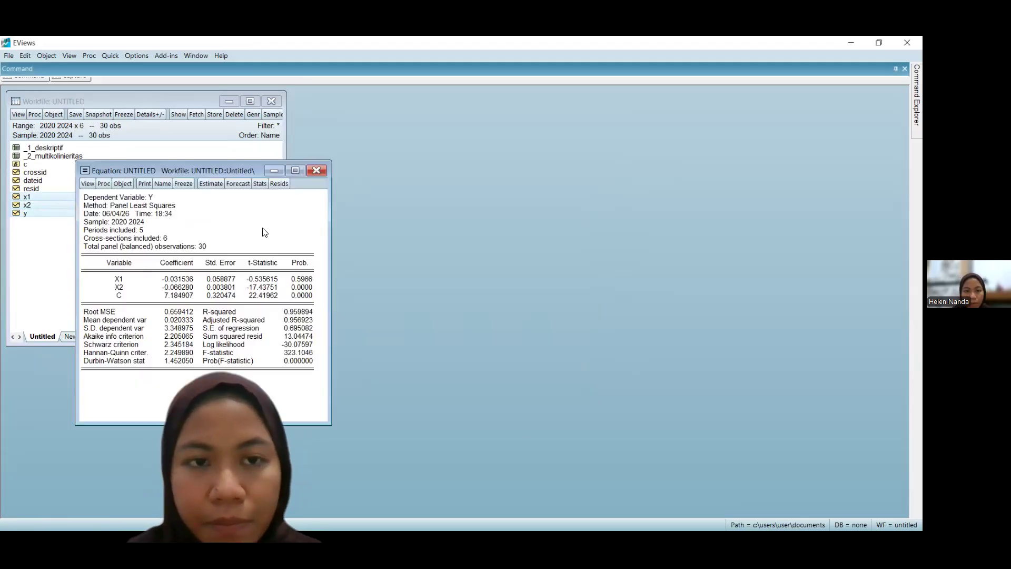
pyautogui.moveTo(191, 170); pyautogui.dragTo(431, 141)
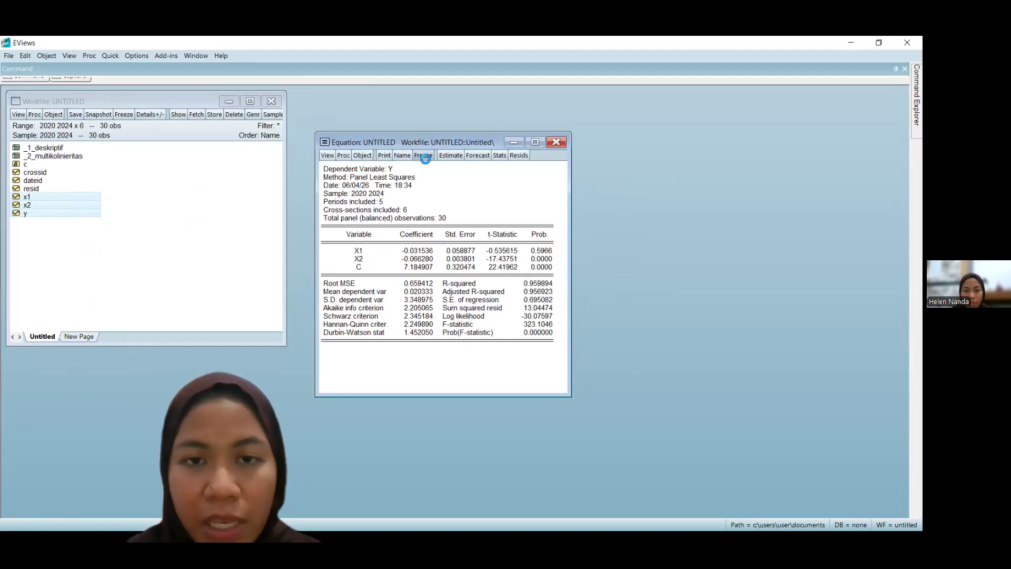
pyautogui.click(423, 156)
pyautogui.click(352, 188)
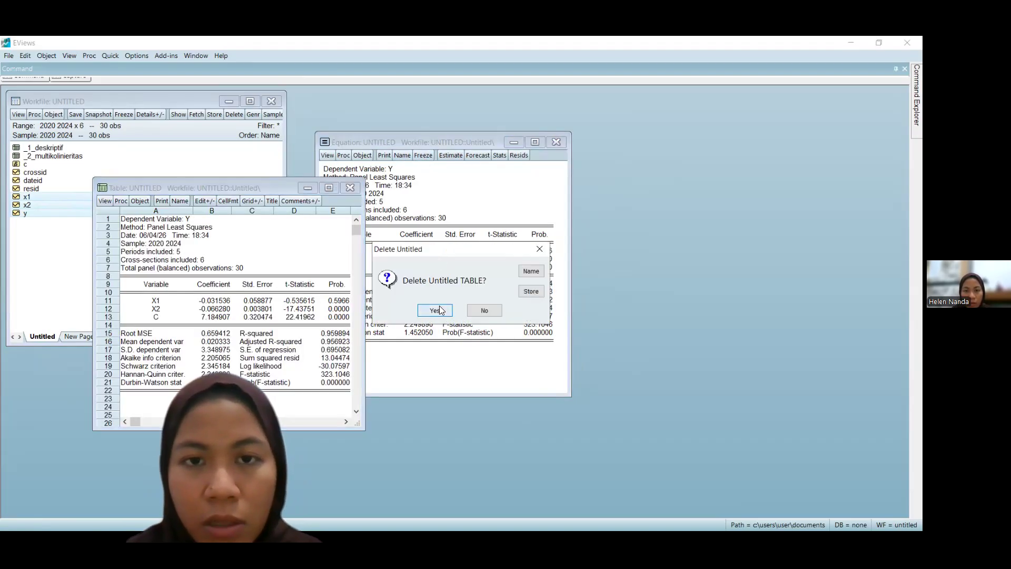
pyautogui.click(435, 311)
# Step: Name the estimated equation _cem
pyautogui.click(402, 155)
pyautogui.write('_3')
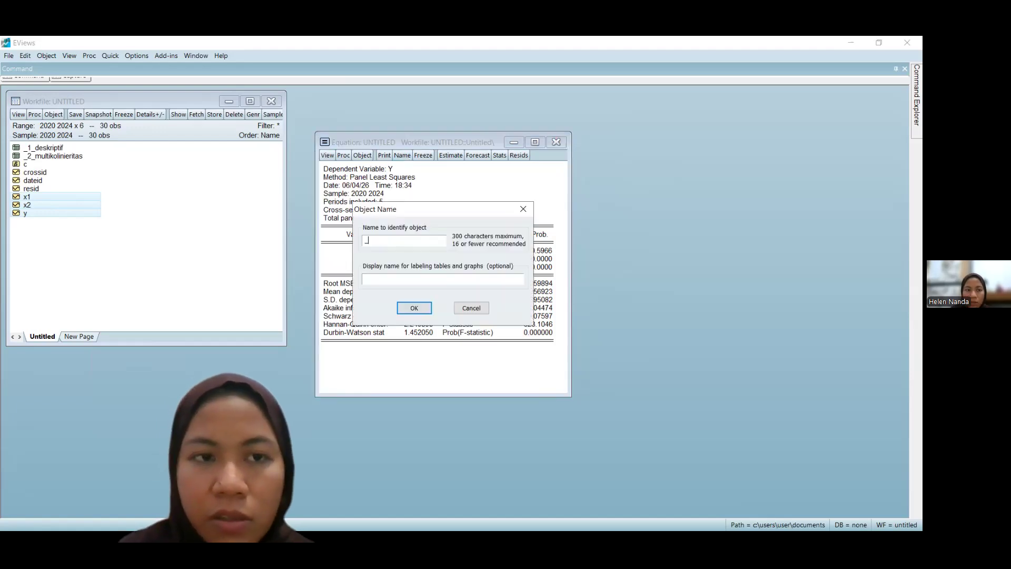
pyautogui.press('BackSpace')
pyautogui.press('BackSpace')
pyautogui.write('_c')
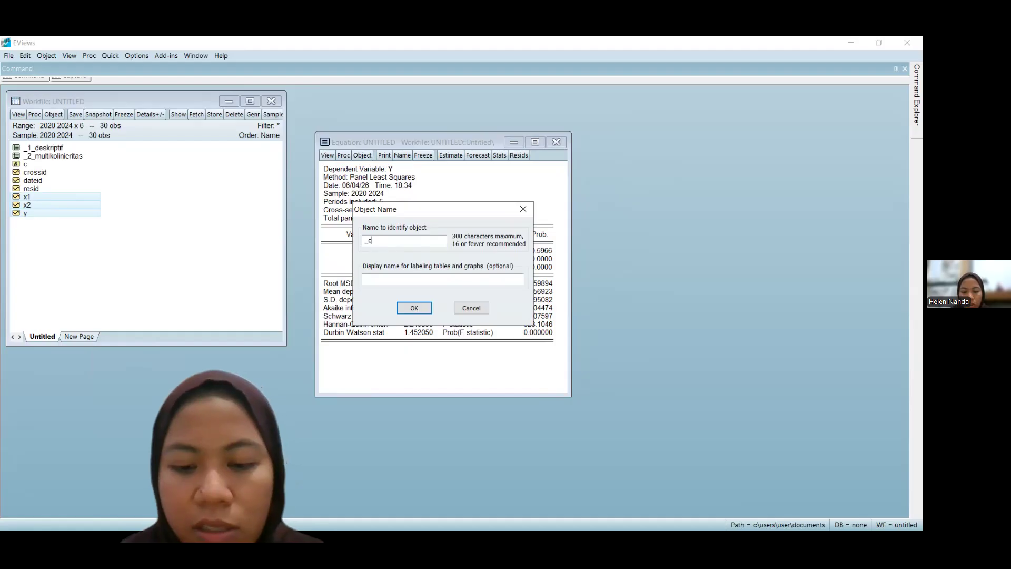
pyautogui.write('em')
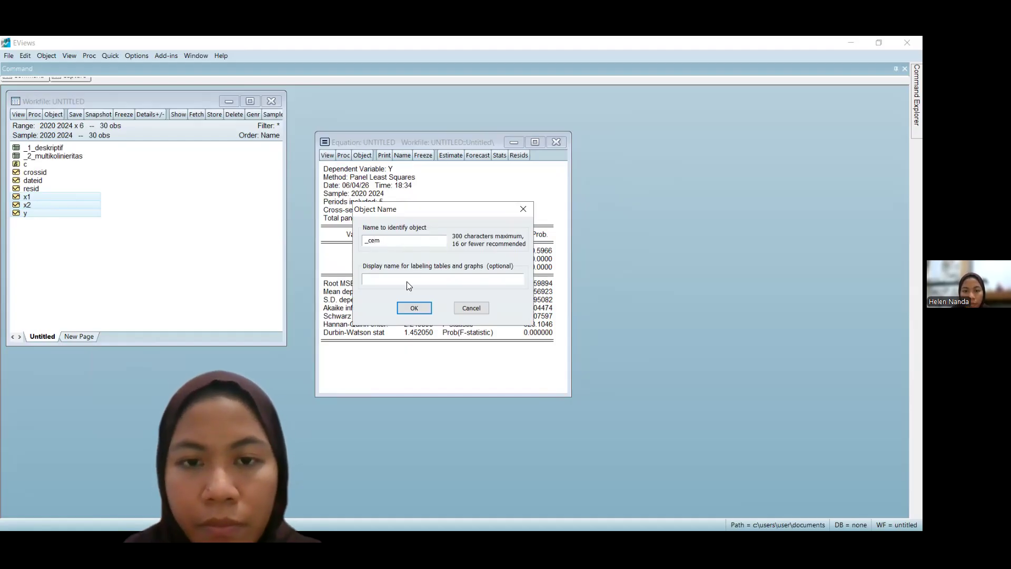
pyautogui.click(414, 305)
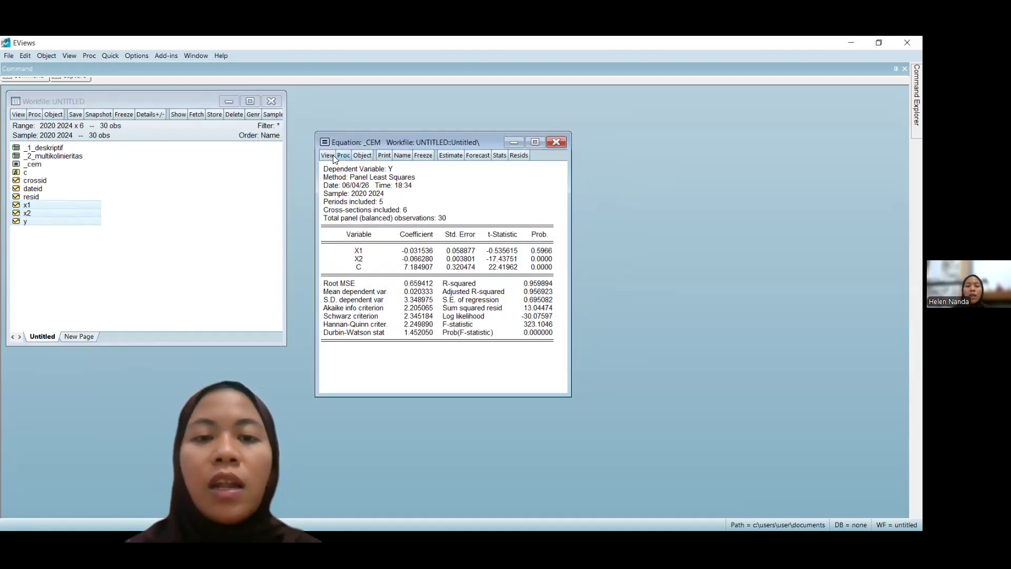
# Step: Run the Omitted Random Effects - Lagrange Multiplier test on the _CEM equation
pyautogui.click(326, 156)
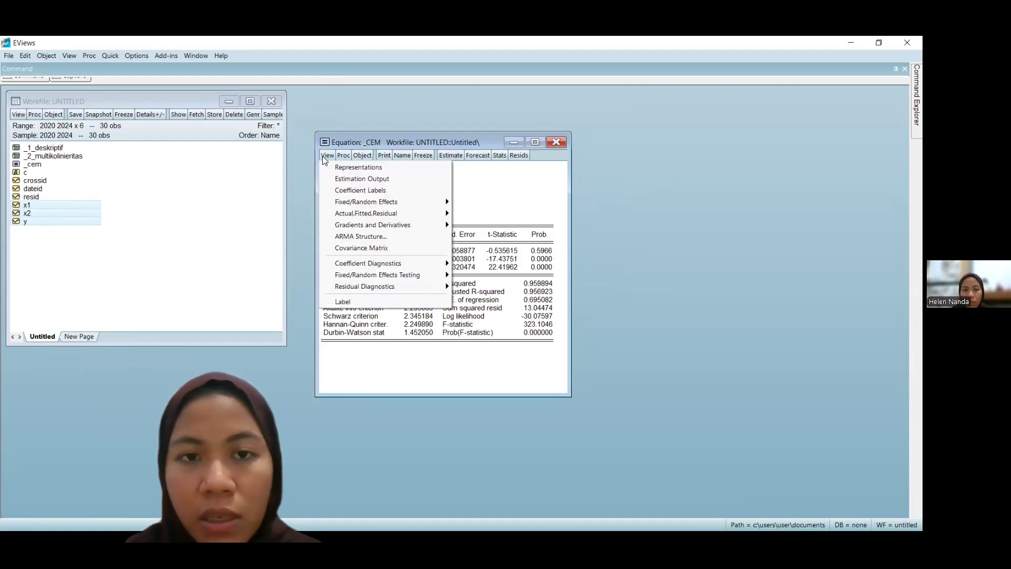
pyautogui.moveTo(343, 216)
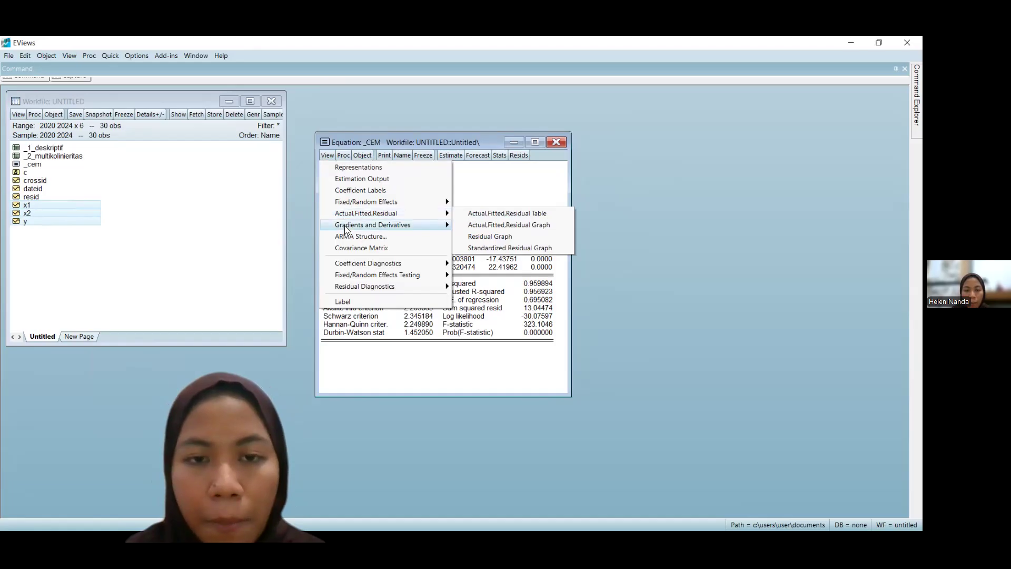
pyautogui.moveTo(366, 275)
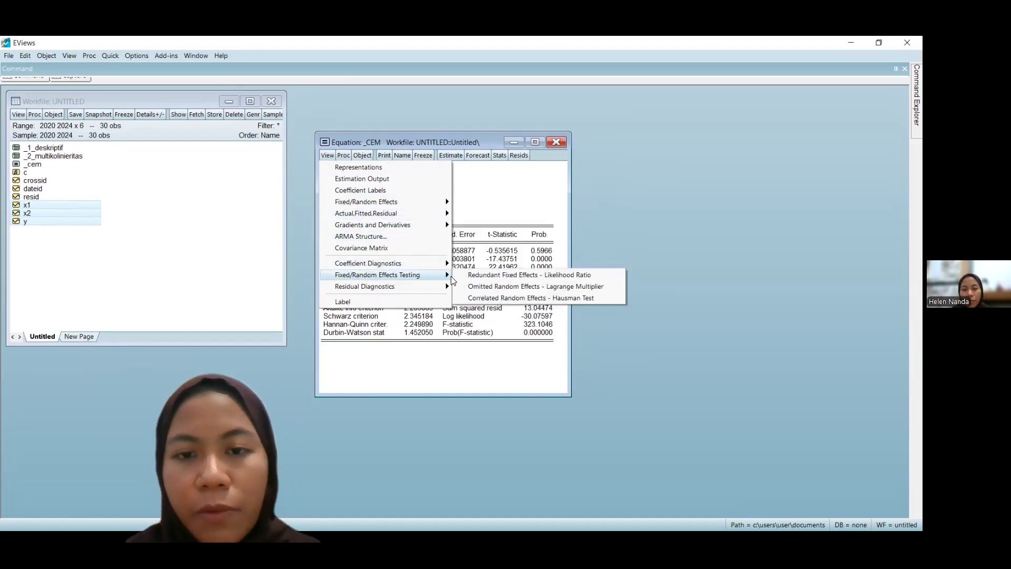
pyautogui.click(542, 285)
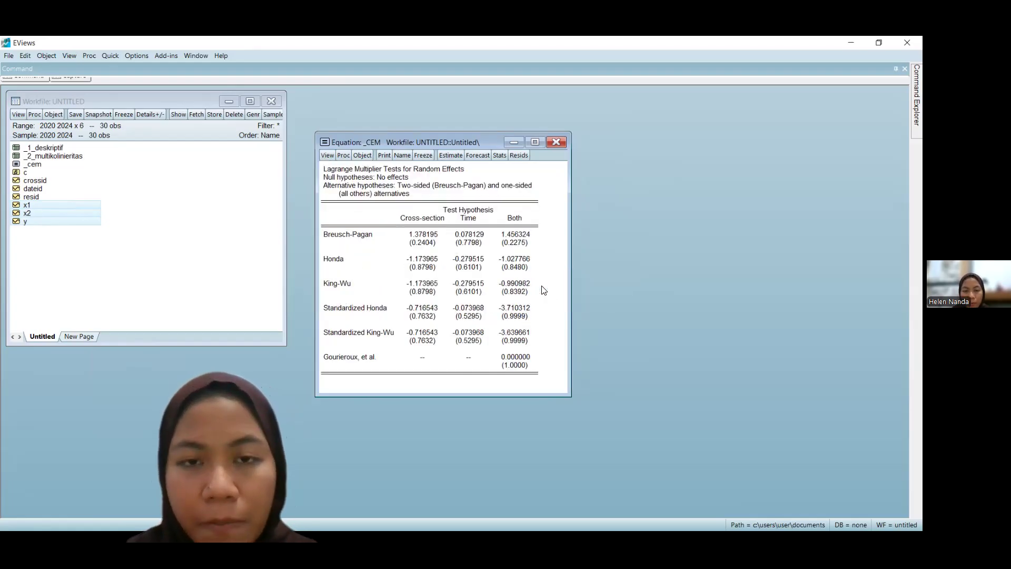
# Step: Freeze the Lagrange Multiplier test output as a table and start naming it with _3_uji_lm_
pyautogui.click(423, 155)
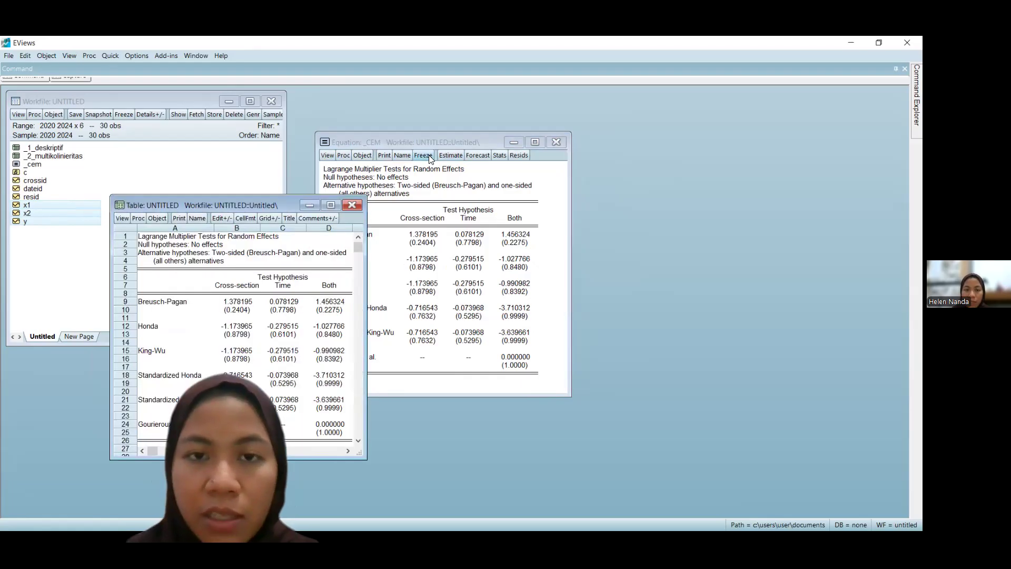
pyautogui.click(193, 221)
pyautogui.write('_3_ujiu')
pyautogui.press('BackSpace')
pyautogui.write('_lm_')
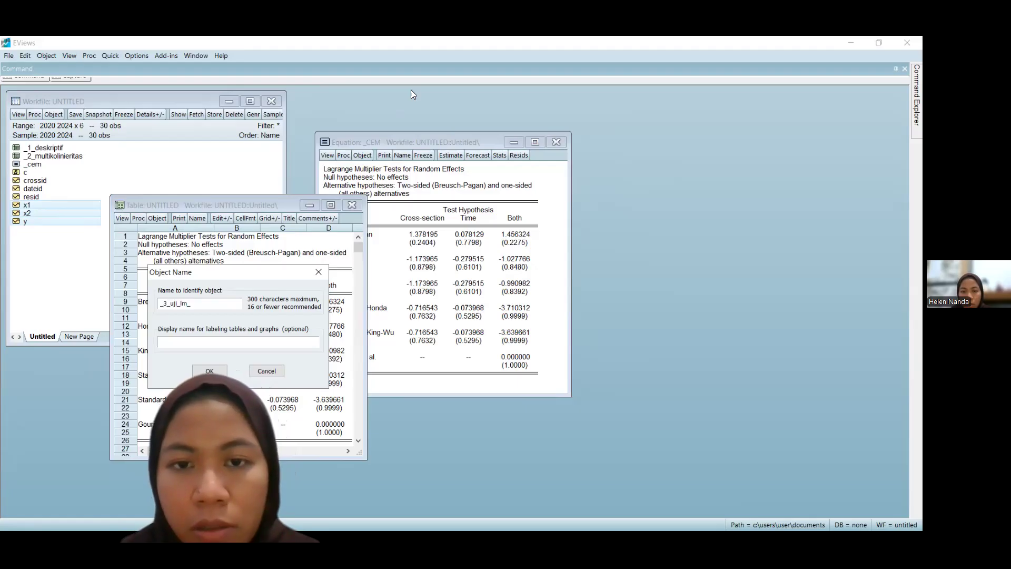
# Step: Switch to the PowerPoint presentation, review the hypotheses and decision rule on the UJI LM slide, and return to EViews
pyautogui.click(476, 495)
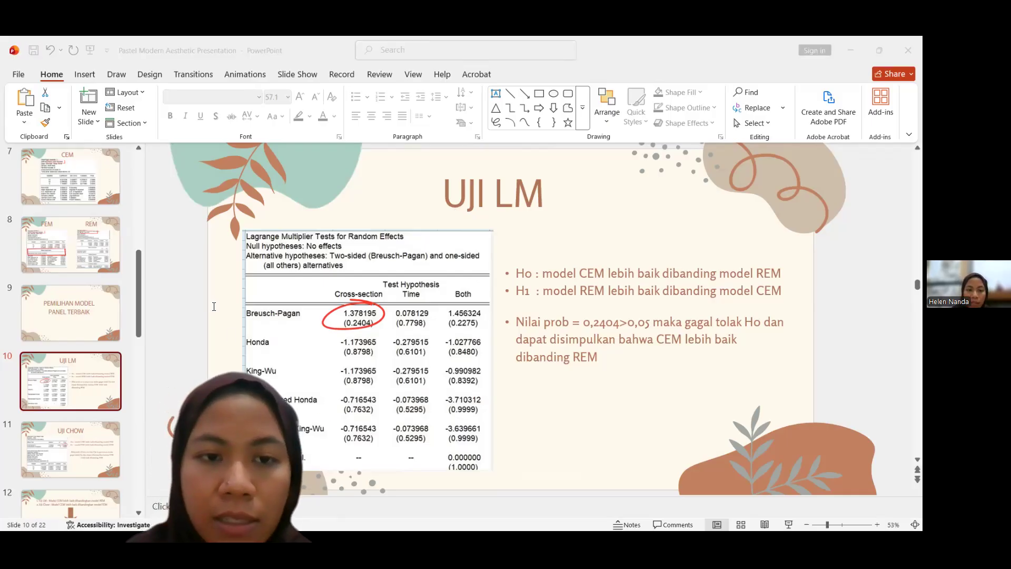
pyautogui.hotkey('alt', 'Tab')
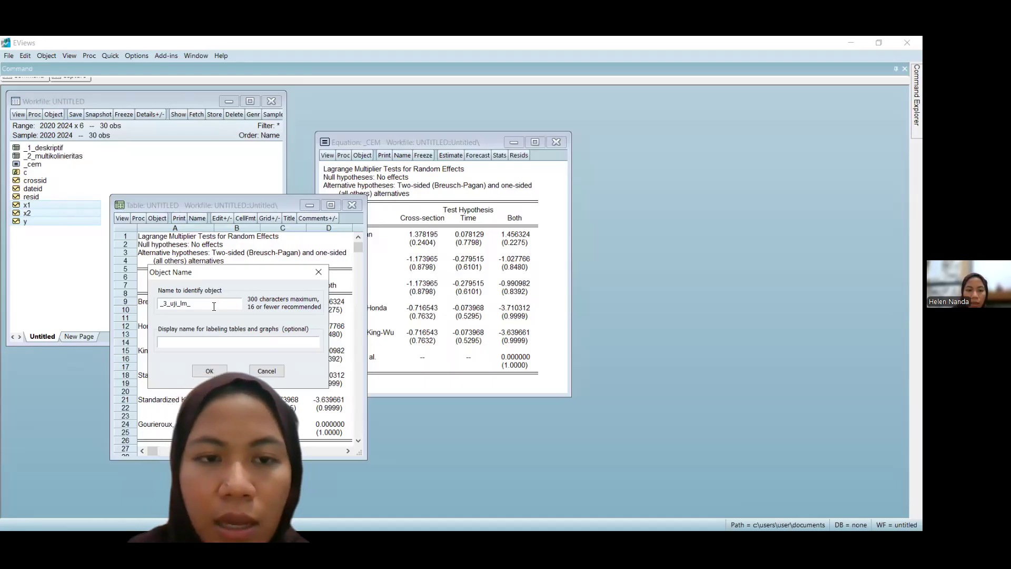
# Step: Complete the table's name as _3_uji_lm_cem, and close both the table and the _CEM equation
pyautogui.write('cem')
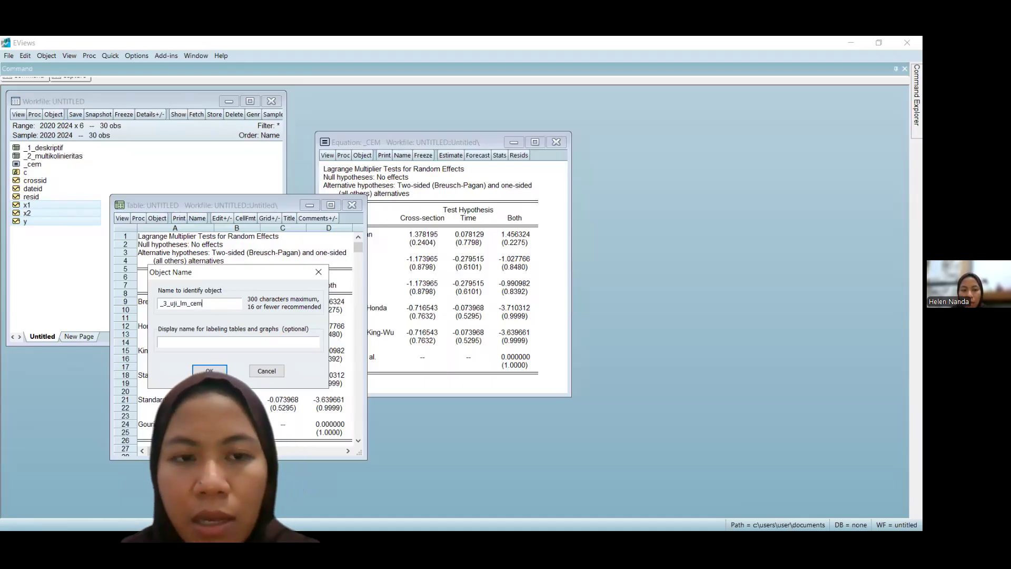
pyautogui.click(209, 371)
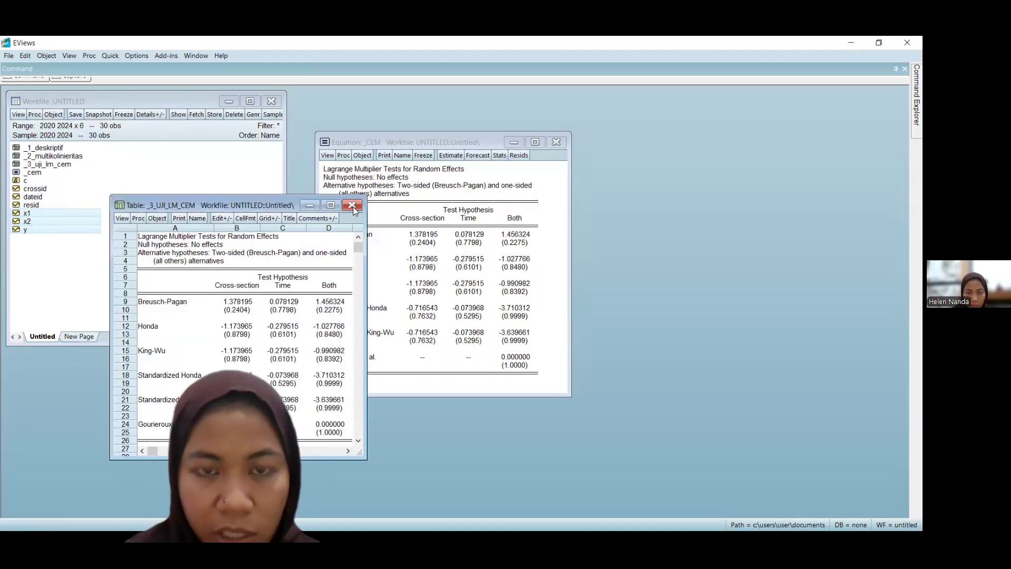
pyautogui.click(353, 205)
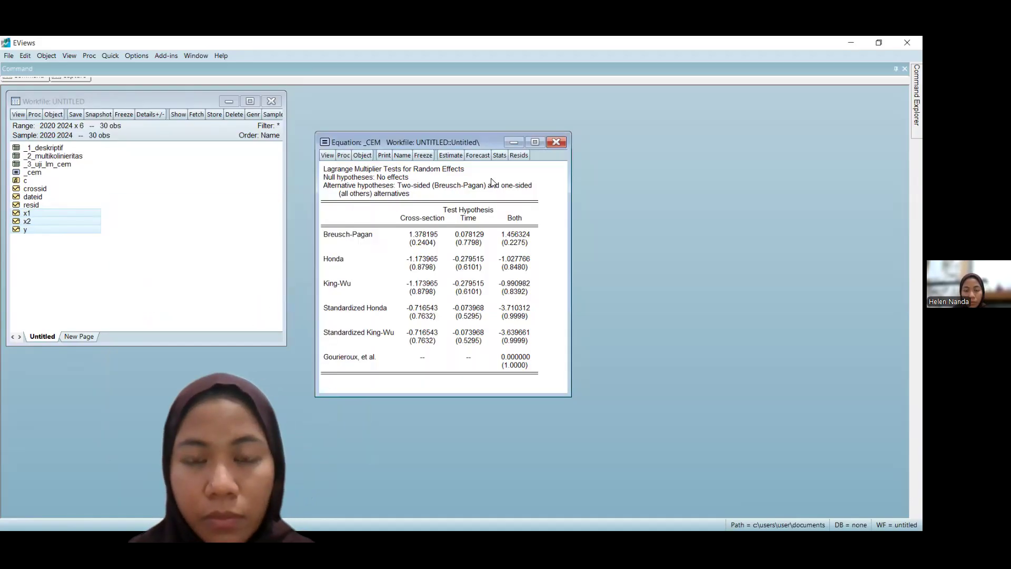
pyautogui.click(556, 143)
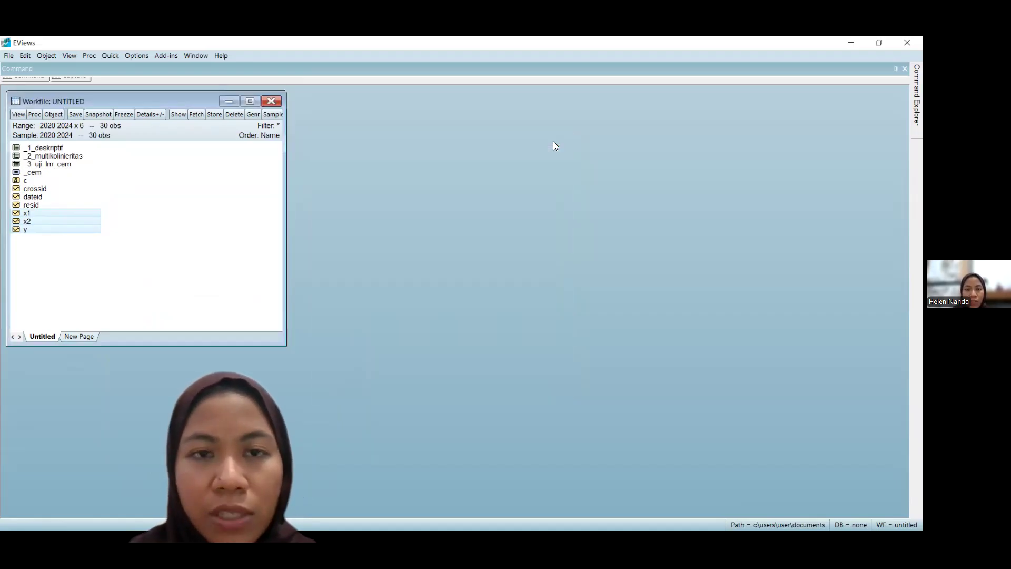
# Step: Open y, x1 and x2 as a new equation and estimate it with Fixed cross-section effects
pyautogui.rightClick(75, 218)
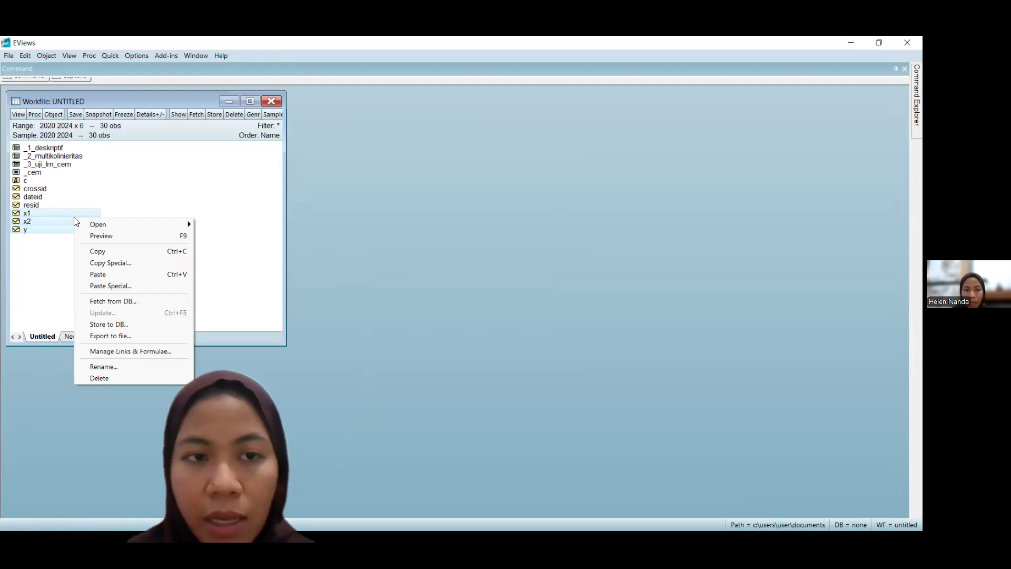
pyautogui.moveTo(86, 220)
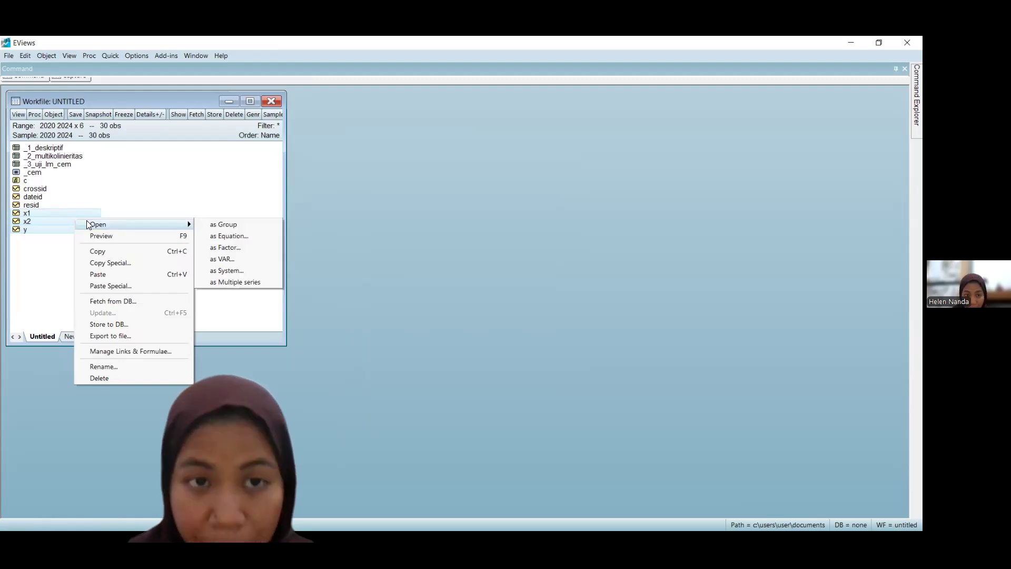
pyautogui.click(215, 236)
pyautogui.click(396, 196)
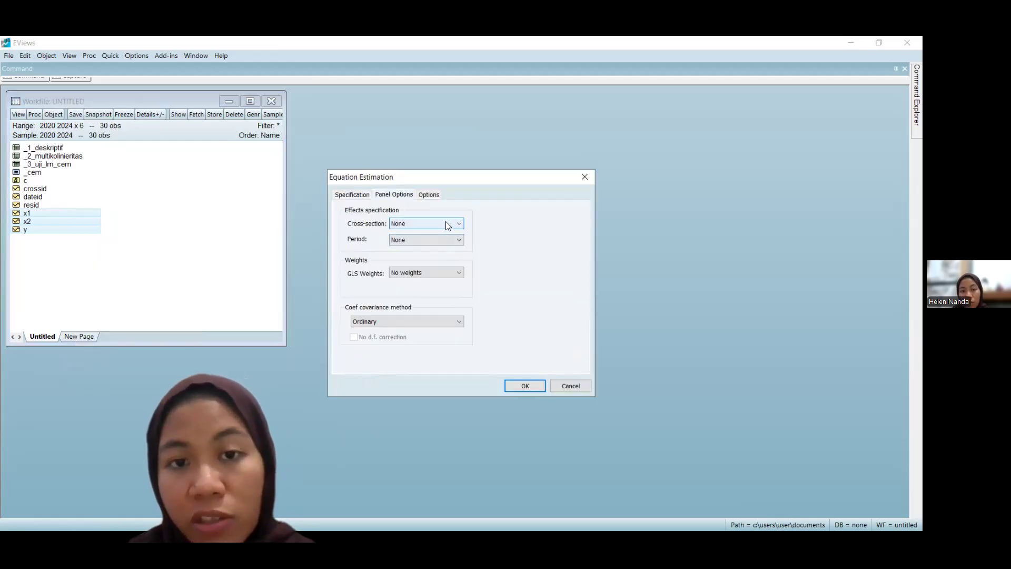
pyautogui.click(445, 222)
pyautogui.click(448, 242)
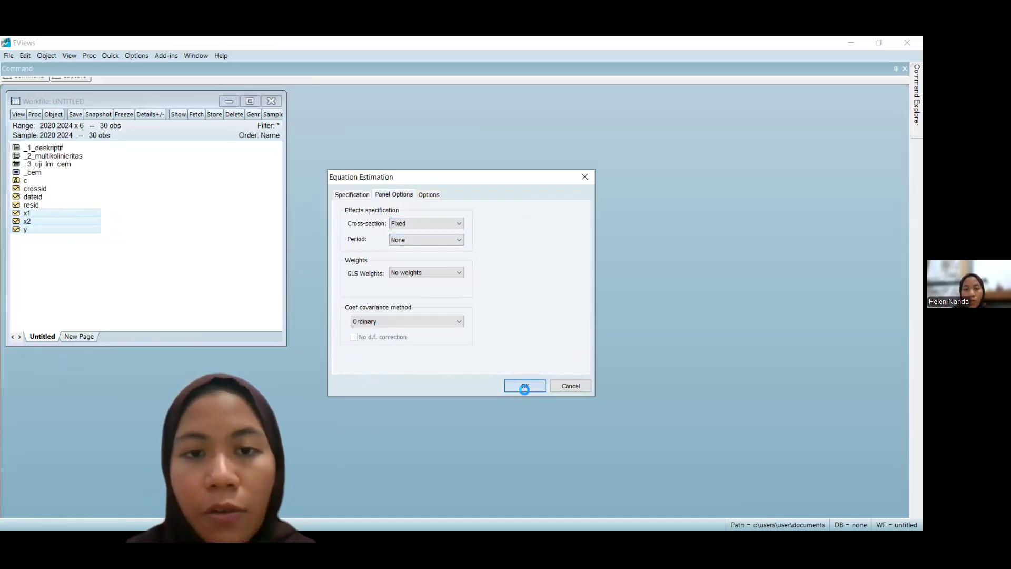
pyautogui.moveTo(231, 217); pyautogui.dragTo(479, 124)
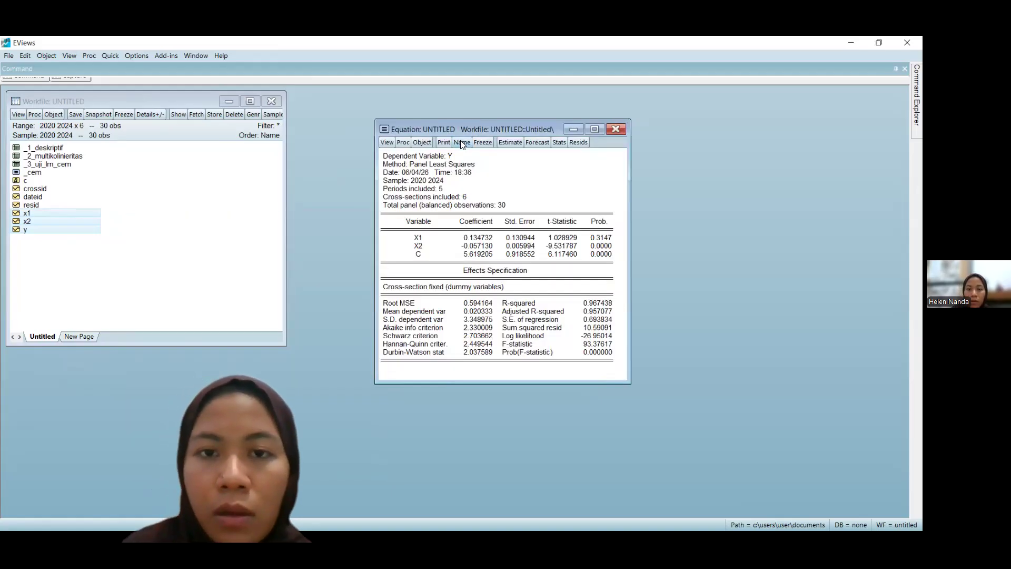
# Step: Name the fixed effects equation _fem
pyautogui.click(461, 141)
pyautogui.write('_fem')
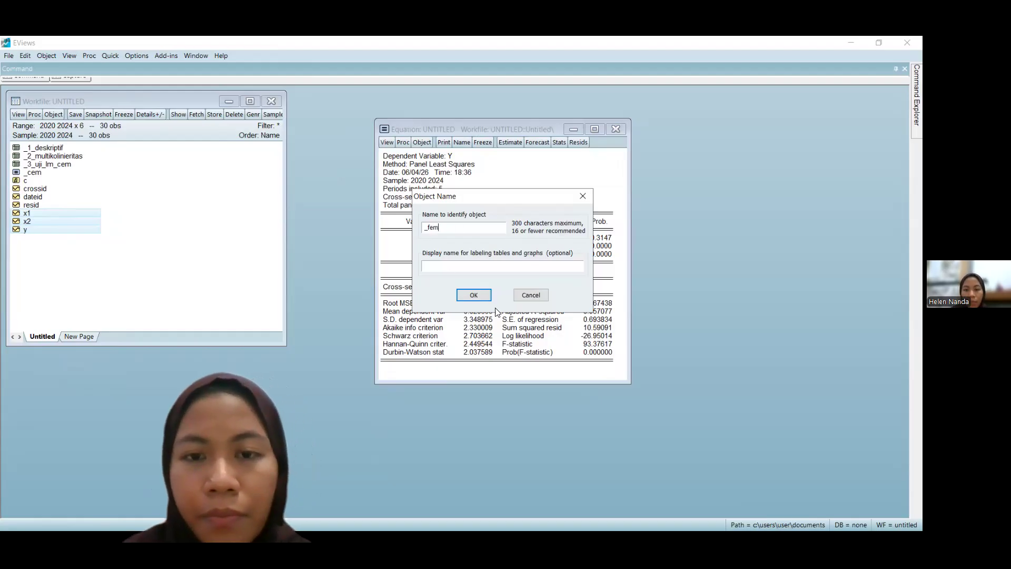
pyautogui.click(476, 296)
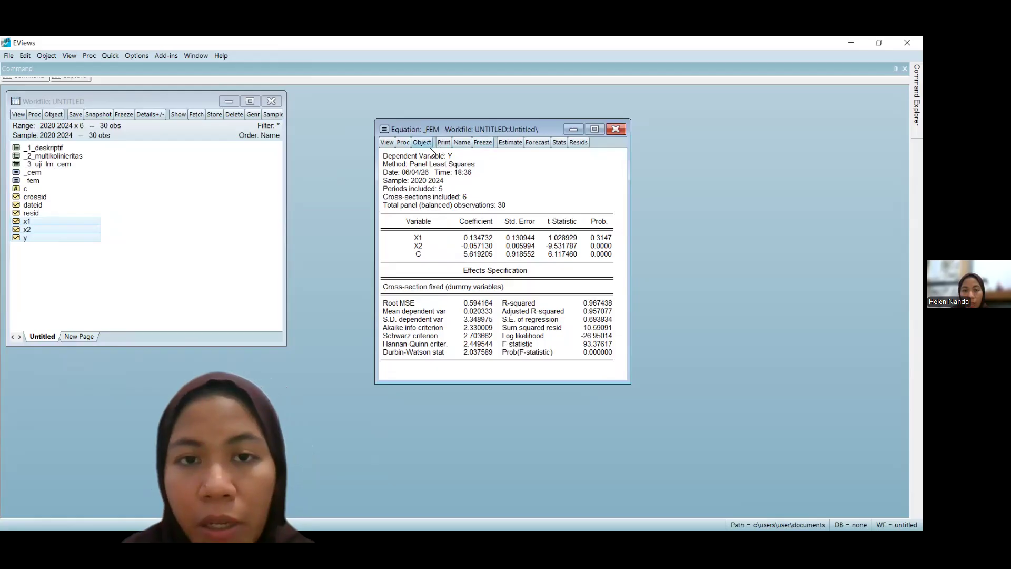
# Step: Run the Redundant Fixed Effects - Likelihood Ratio test on the _FEM equation and freeze its output as a table
pyautogui.click(388, 141)
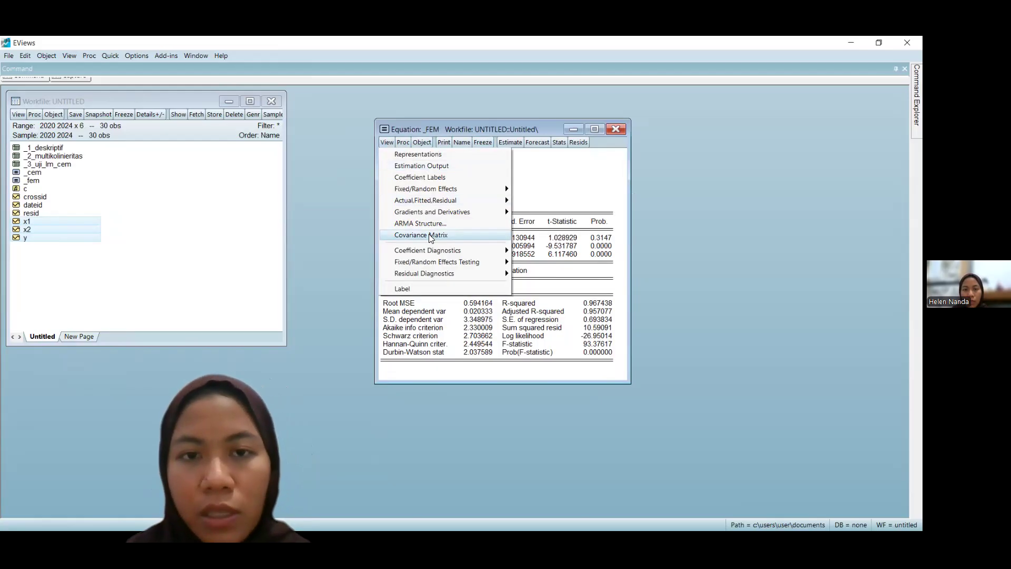
pyautogui.moveTo(447, 264)
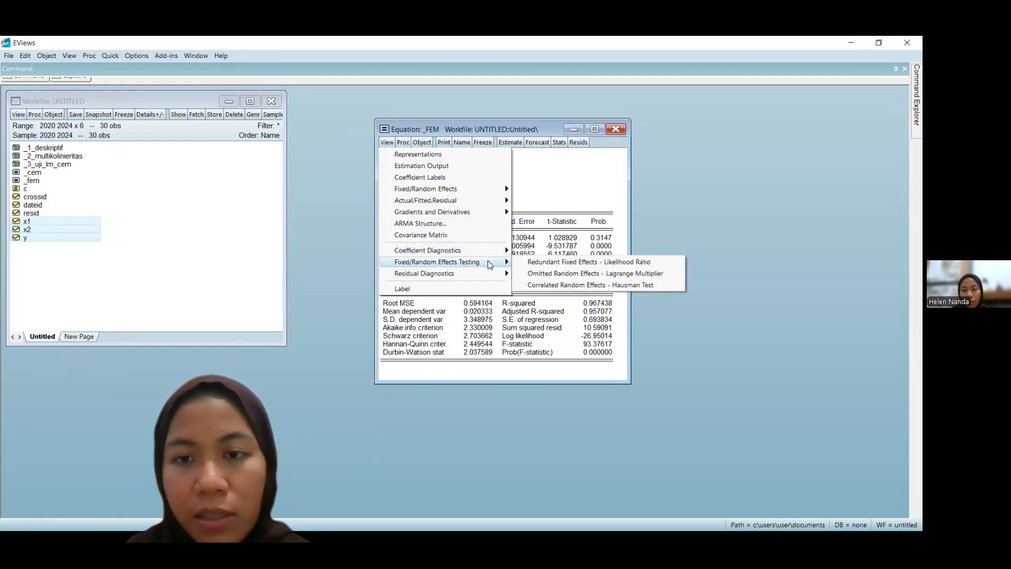
pyautogui.click(547, 263)
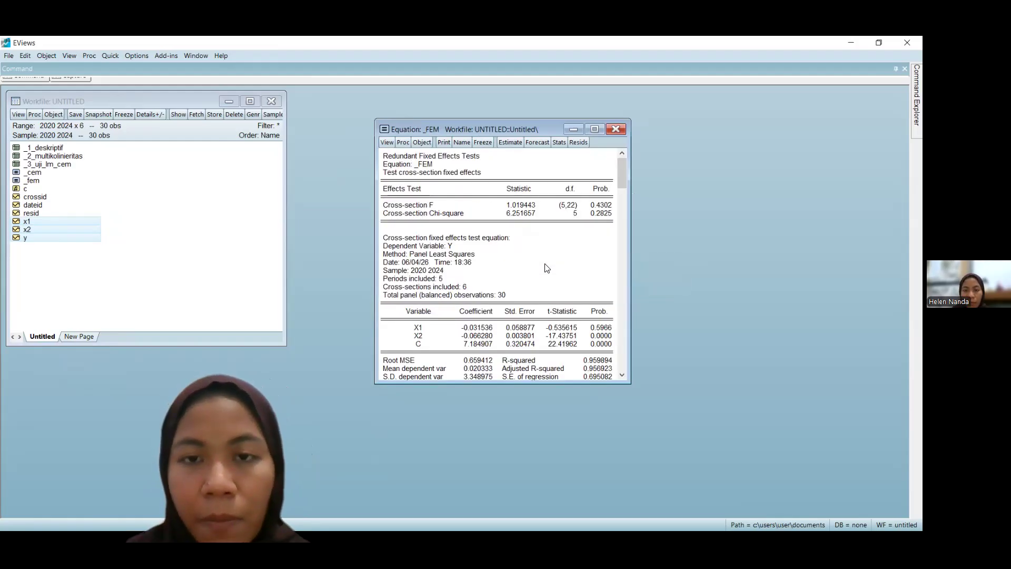
pyautogui.click(484, 142)
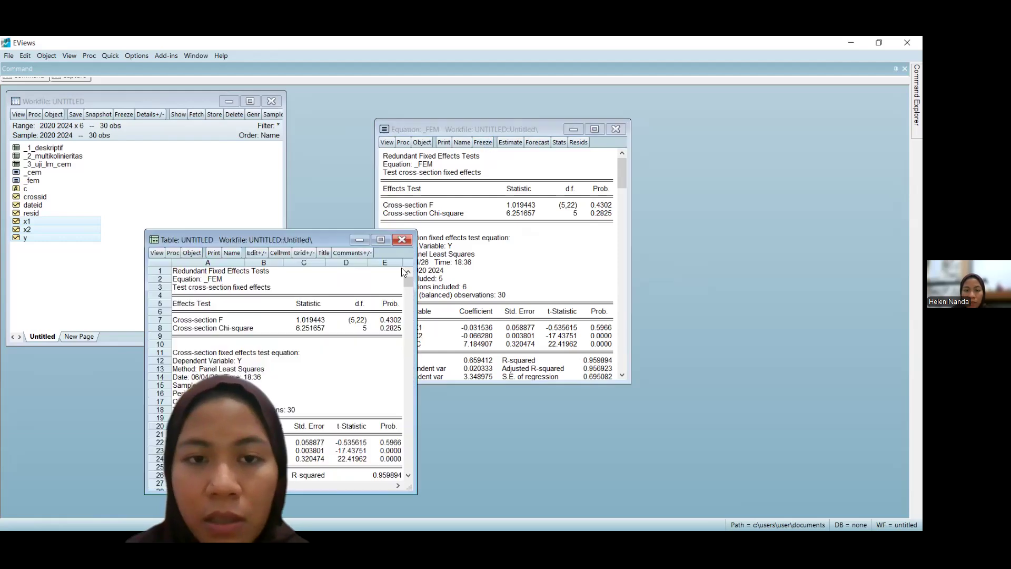
pyautogui.moveTo(331, 238); pyautogui.dragTo(482, 138)
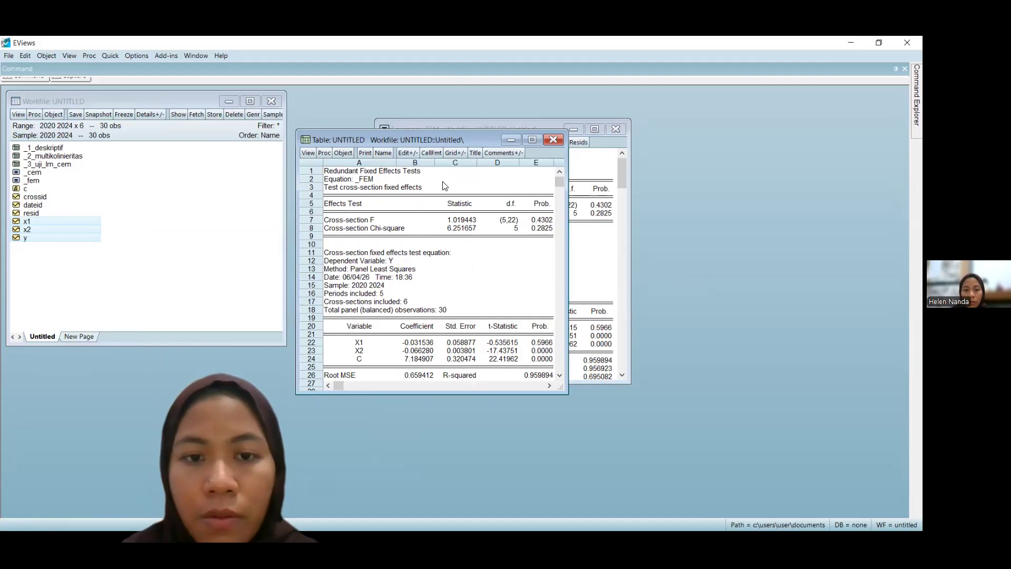
# Step: Switch to the PowerPoint presentation, review the Uji Chow slide's hypotheses and conclusion, and return to EViews
pyautogui.hotkey('alt', 'Tab')
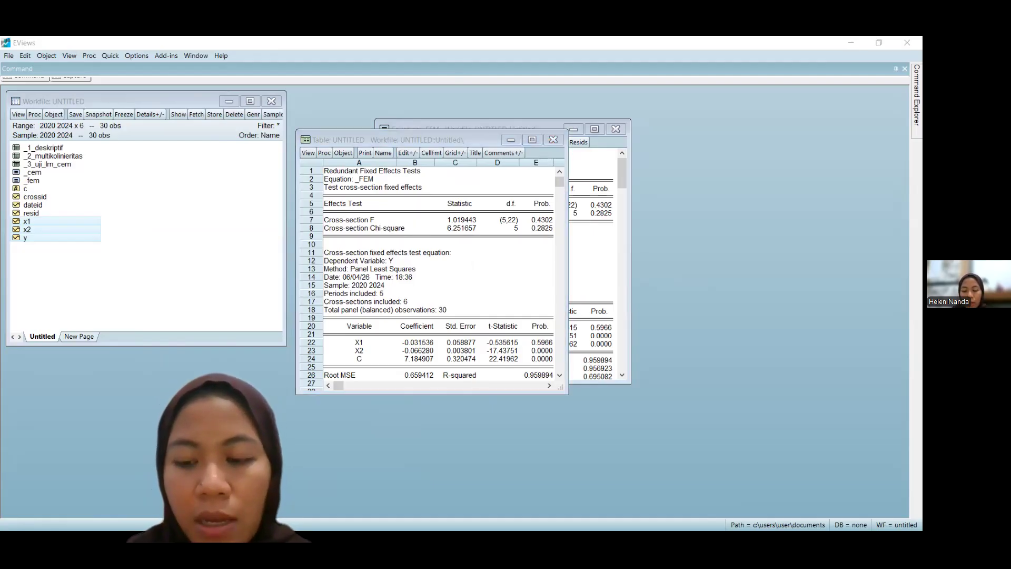
pyautogui.hotkey('alt', 'Tab')
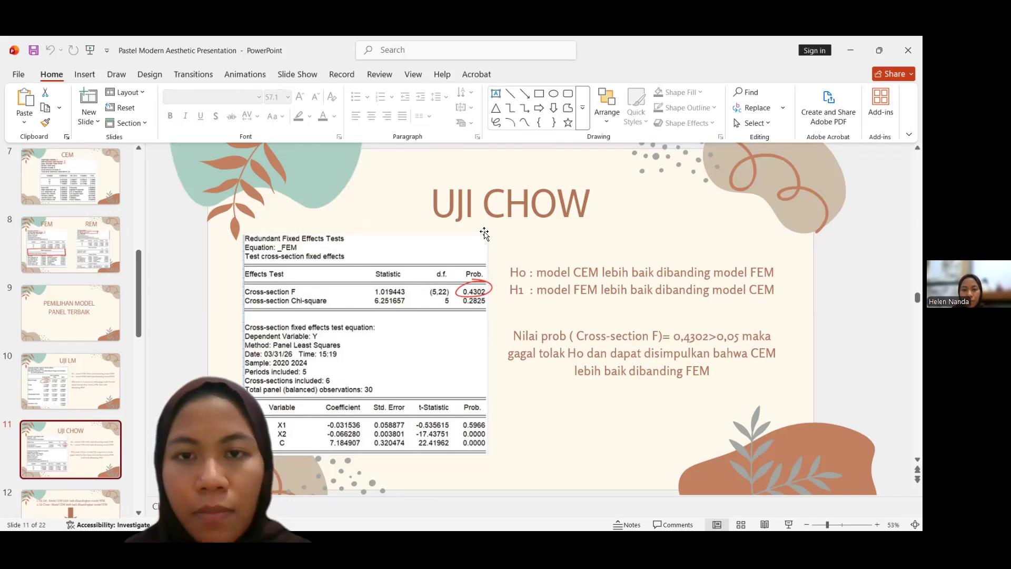
pyautogui.click(460, 56)
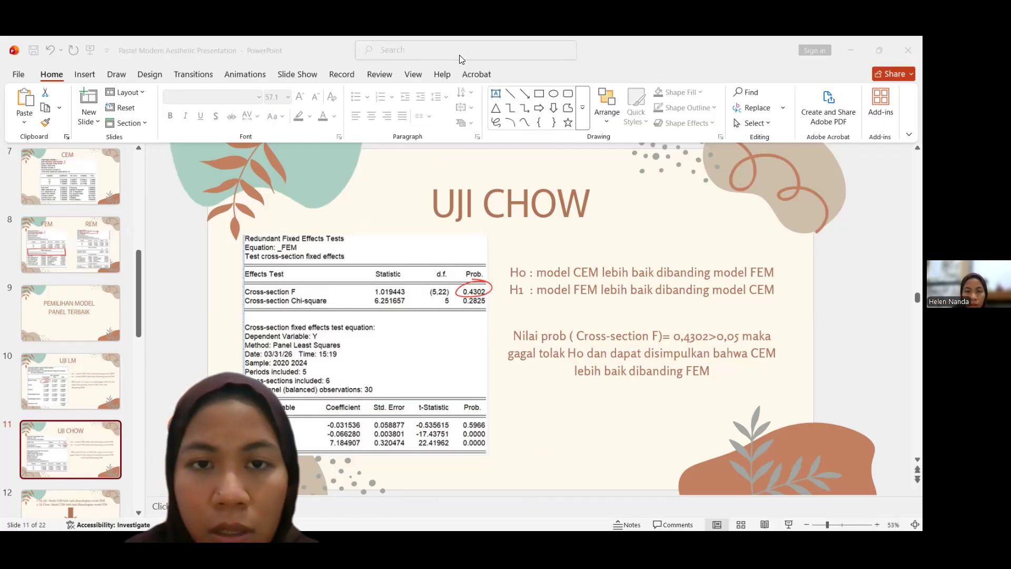
pyautogui.hotkey('alt', 'Tab')
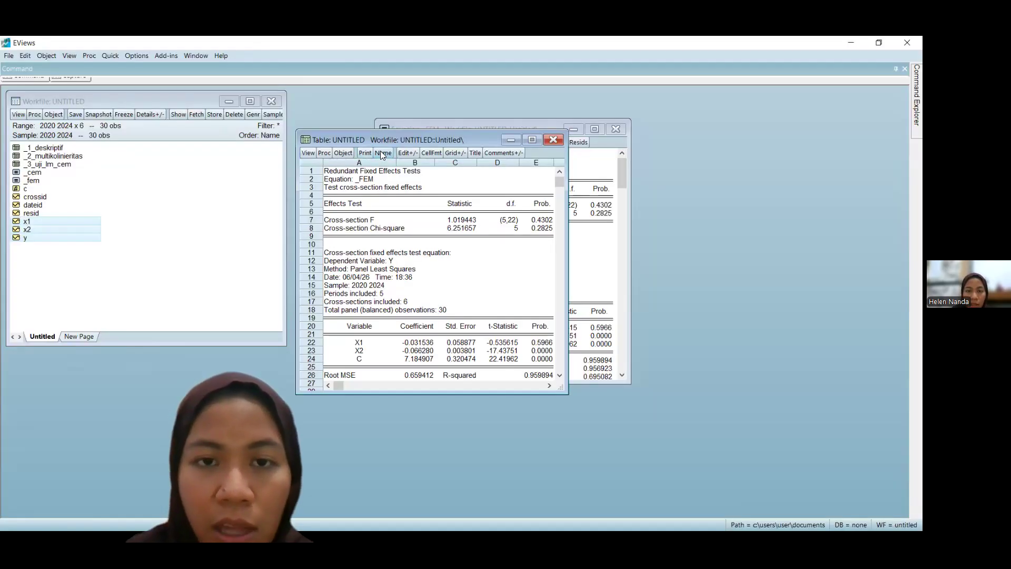
# Step: Name the frozen redundant fixed effects table _4_uji_chow_cem, and close both the table and the _FEM equation
pyautogui.click(381, 152)
pyautogui.write('_4')
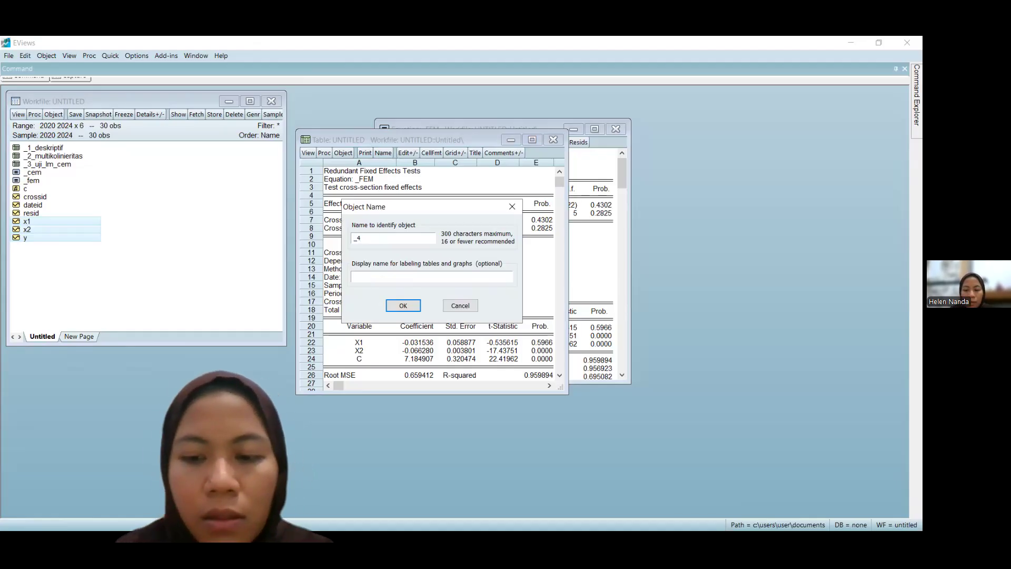
pyautogui.write('_uji_cho')
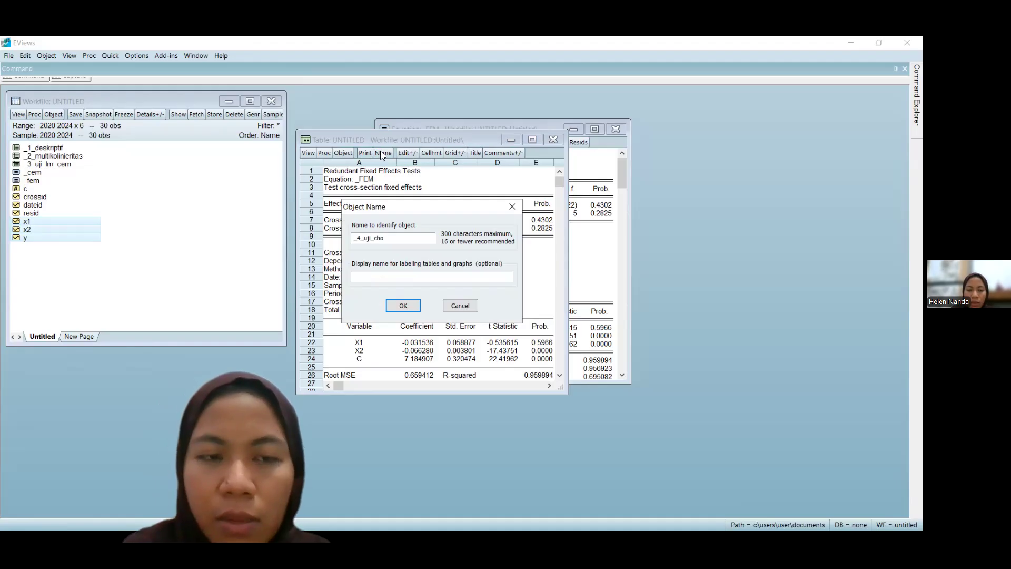
pyautogui.write('w_cem')
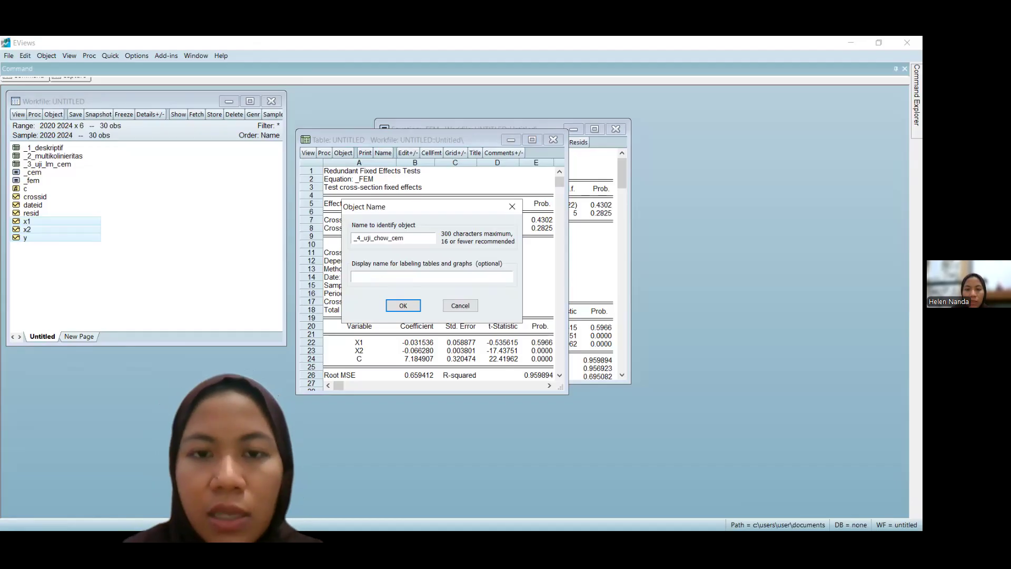
pyautogui.click(402, 305)
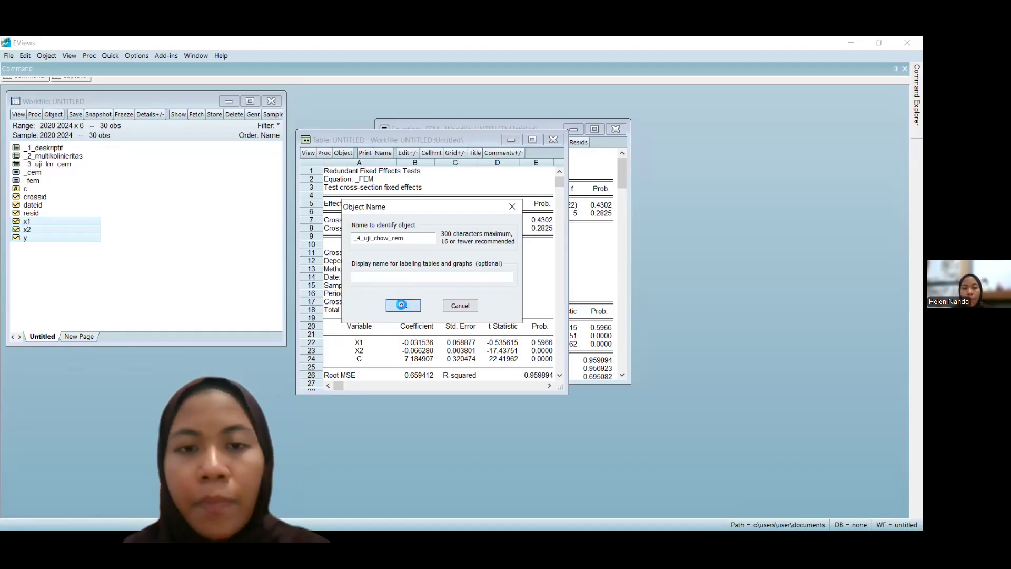
pyautogui.click(553, 140)
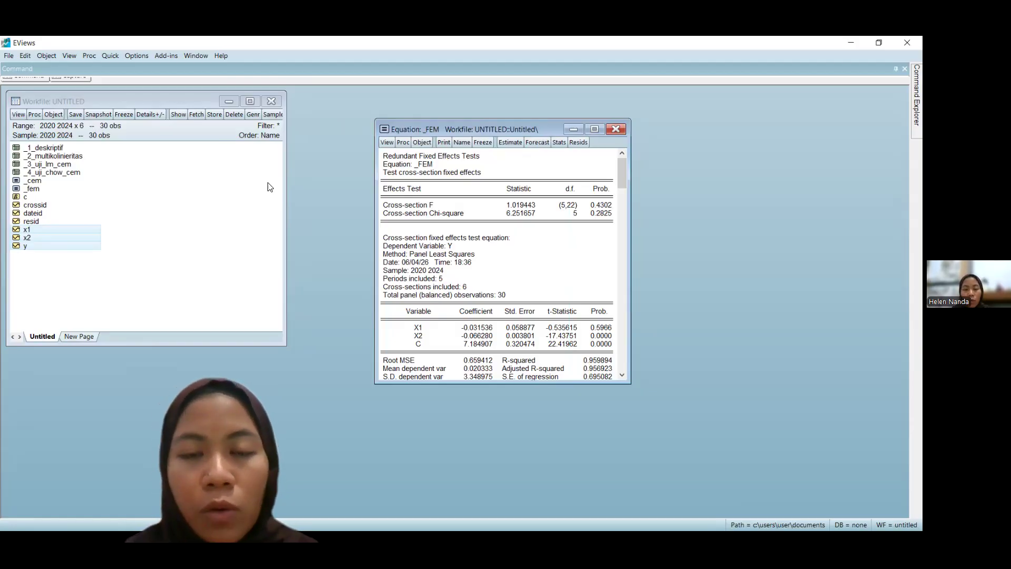
pyautogui.click(617, 130)
# Step: Open the _cem equation, run the Histogram - Normality Test on its residuals and freeze the output as a graph
pyautogui.click(115, 194)
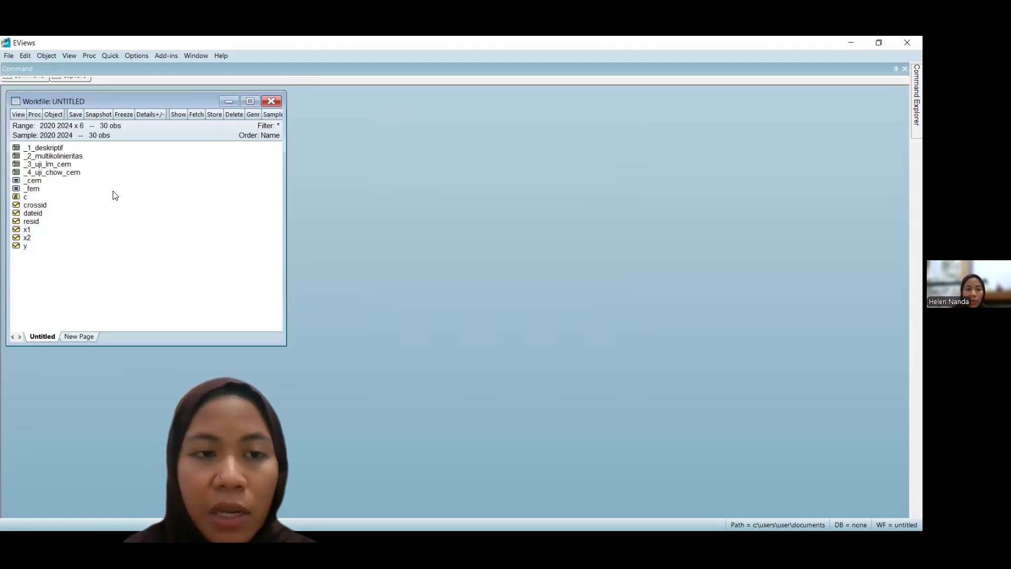
pyautogui.doubleClick(49, 183)
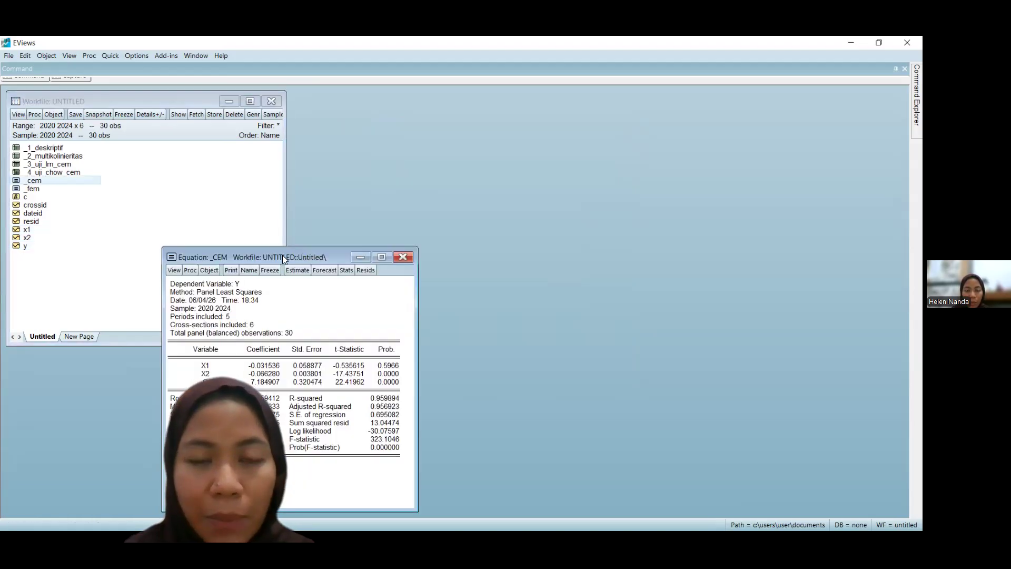
pyautogui.moveTo(282, 255); pyautogui.dragTo(411, 101)
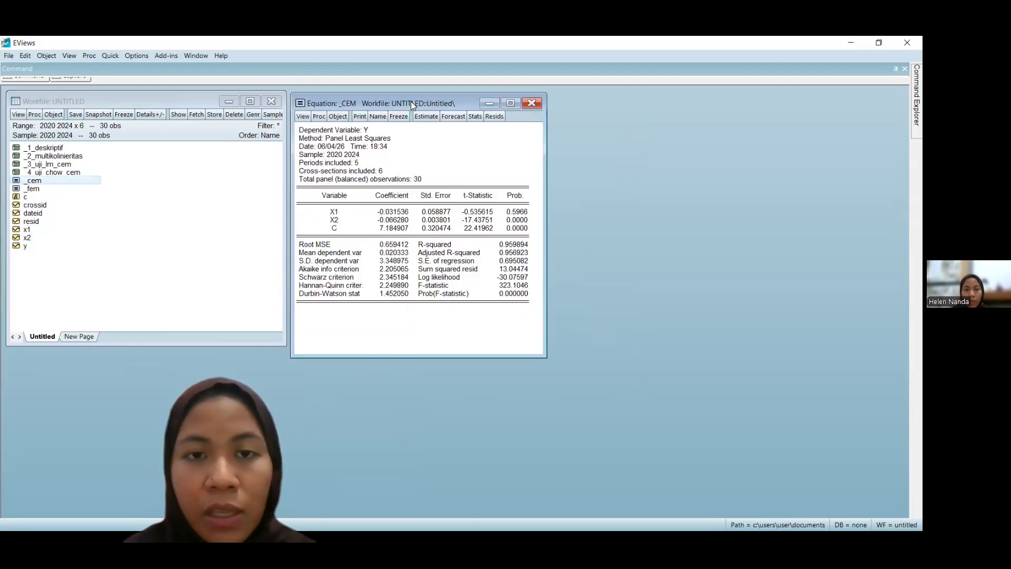
pyautogui.click(301, 118)
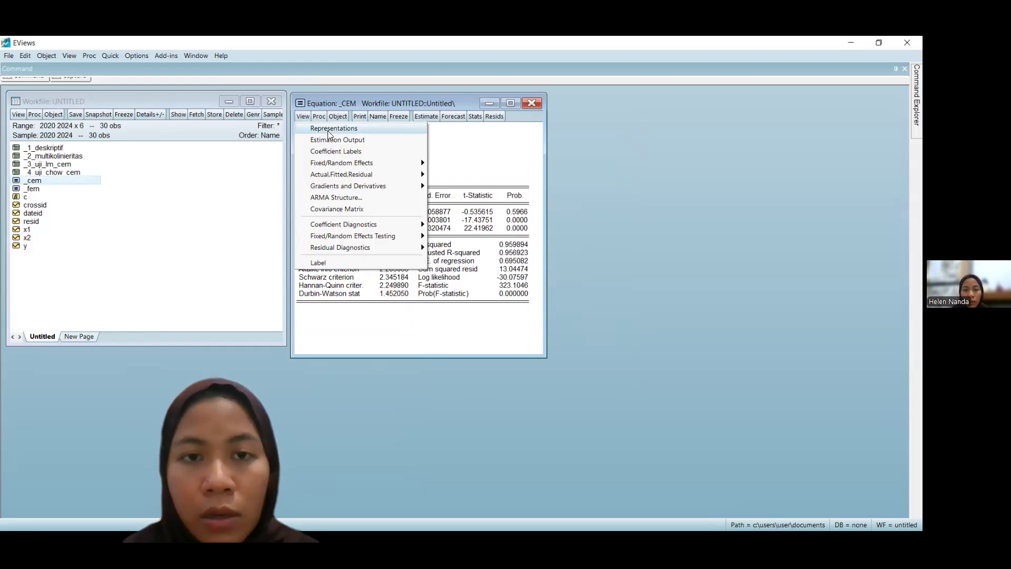
pyautogui.moveTo(337, 163)
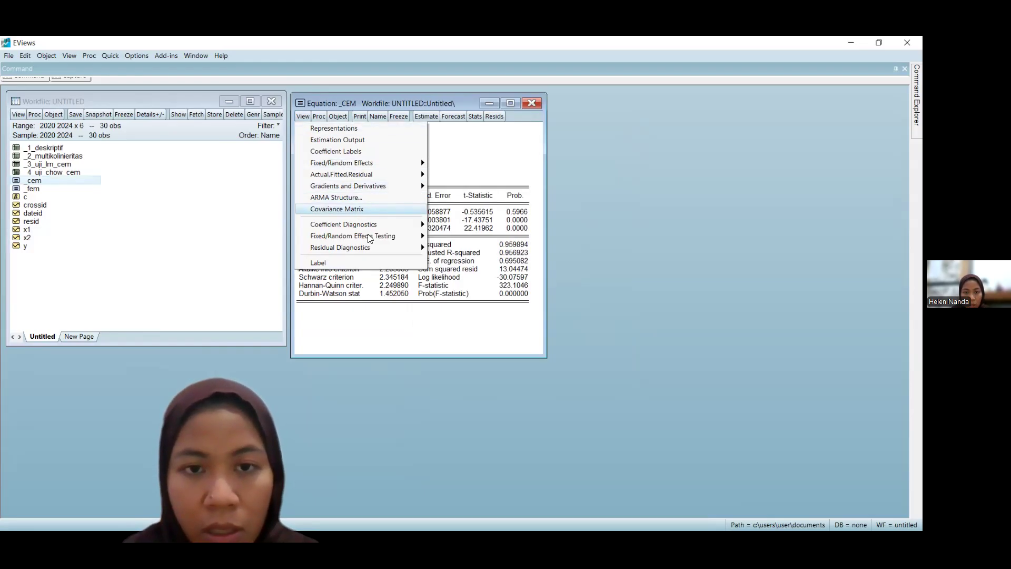
pyautogui.moveTo(373, 245)
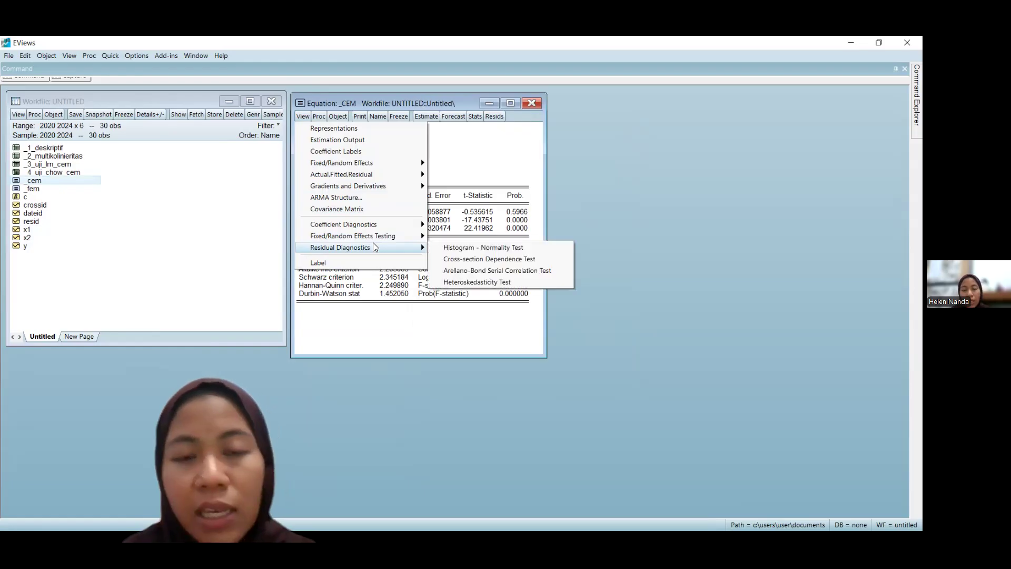
pyautogui.click(443, 246)
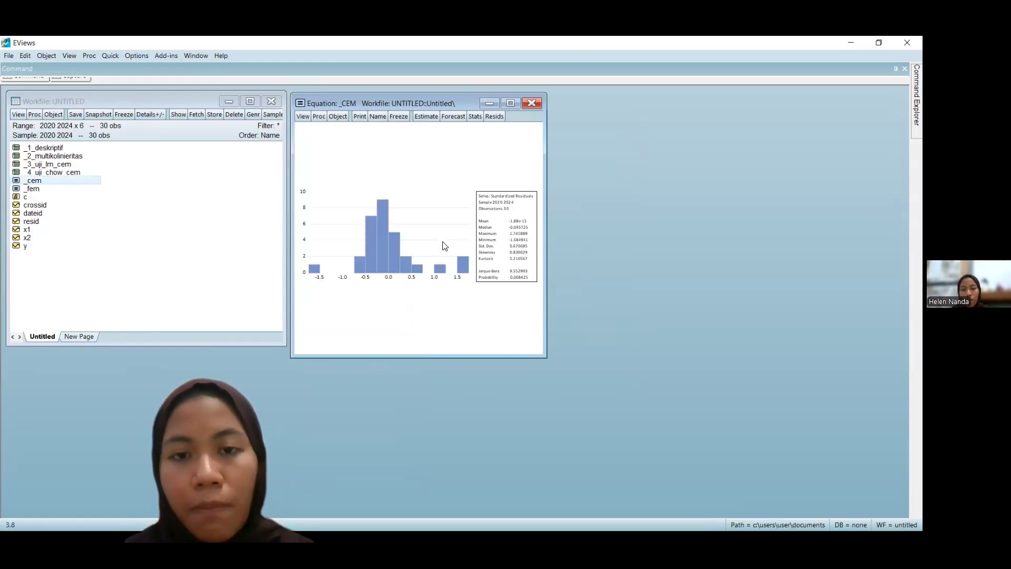
pyautogui.click(399, 118)
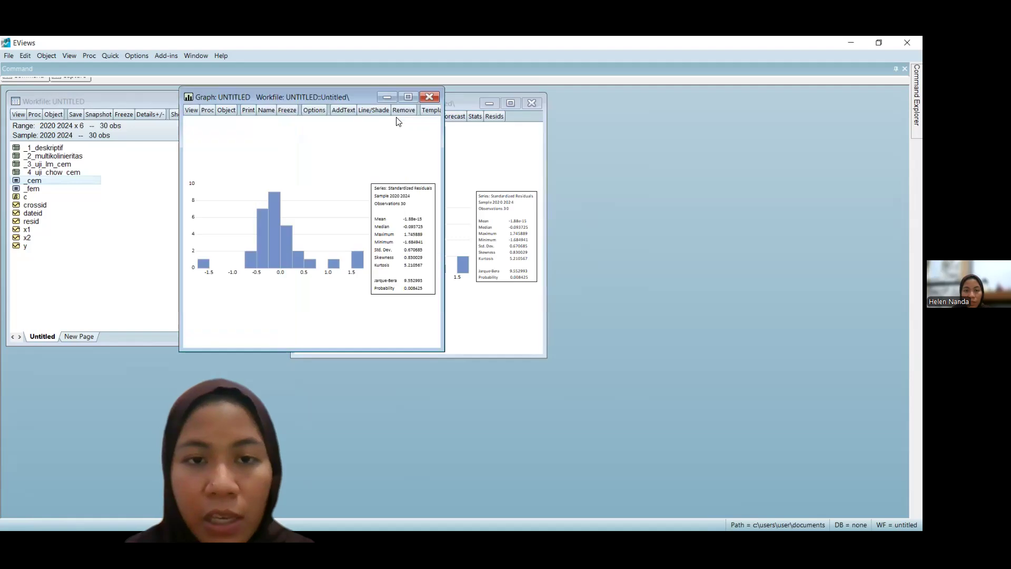
# Step: Name the frozen histogram graph _5_normalitas
pyautogui.click(266, 110)
pyautogui.write('_5')
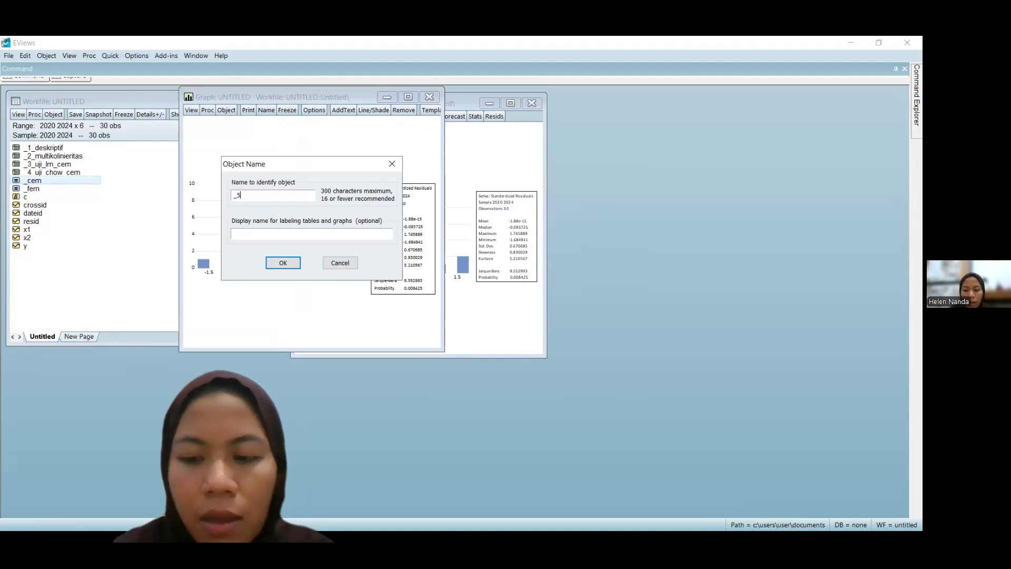
pyautogui.write('_norm')
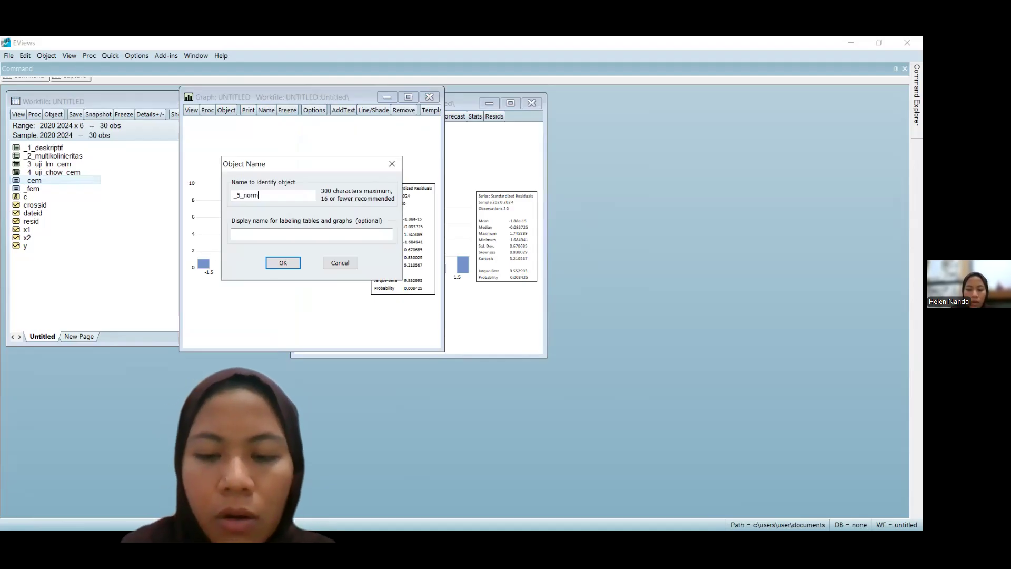
pyautogui.write('alitas')
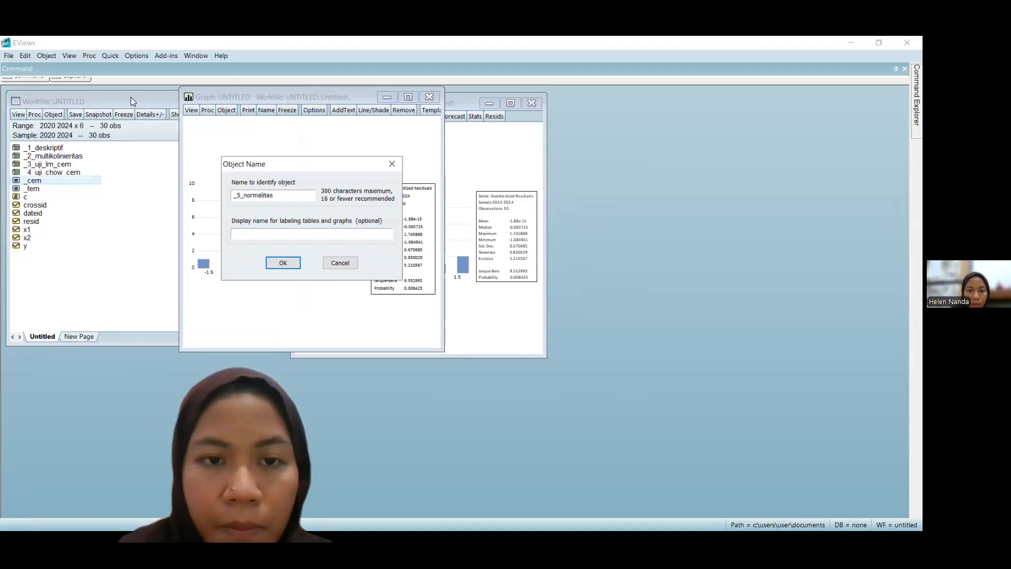
pyautogui.click(283, 263)
pyautogui.moveTo(352, 97); pyautogui.dragTo(380, 90)
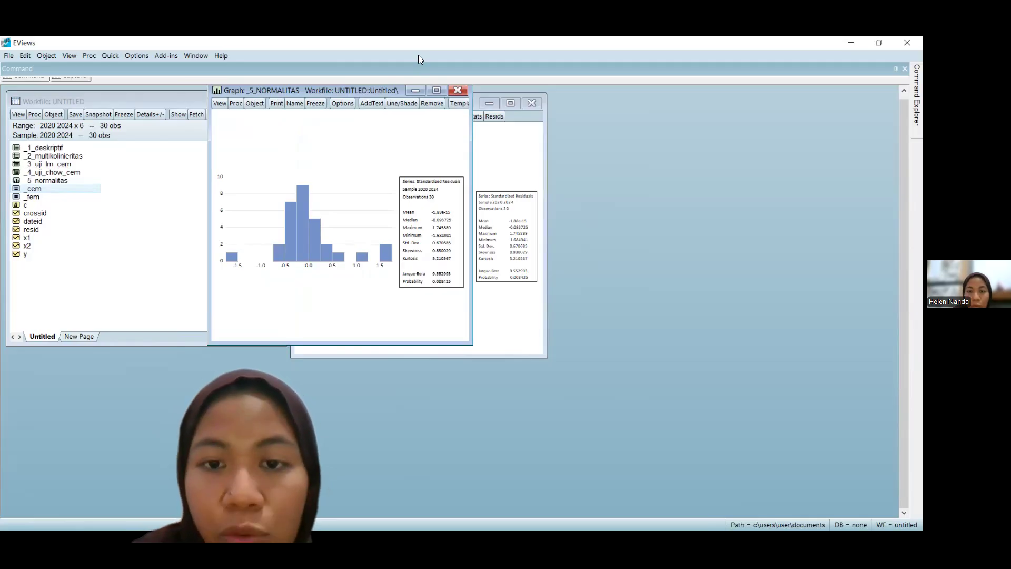
# Step: Switch to the PowerPoint presentation, review the Asumsi Klasik normality and Autokorelasi slides, and return to EViews
pyautogui.hotkey('alt', 'Tab')
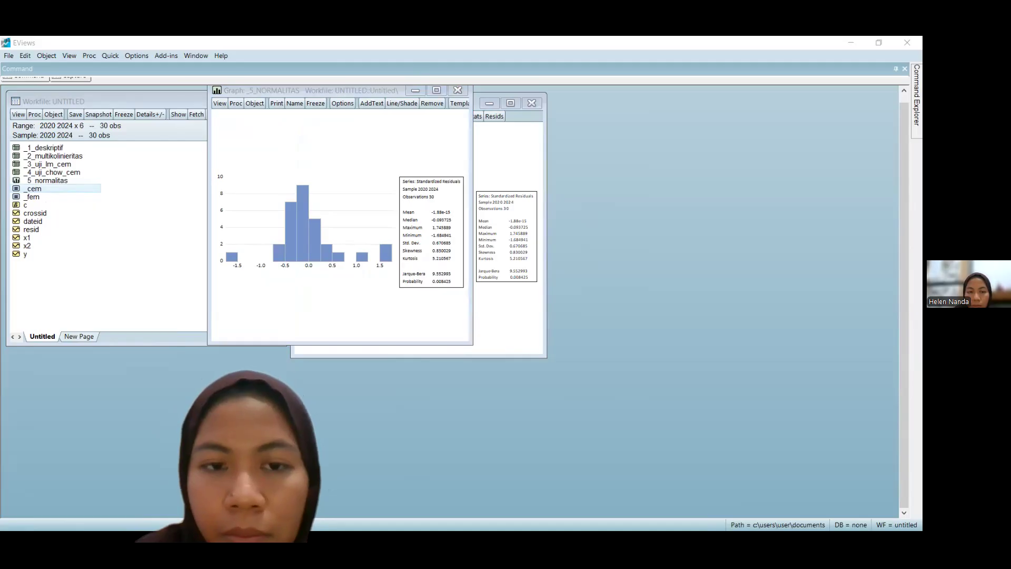
pyautogui.click(458, 498)
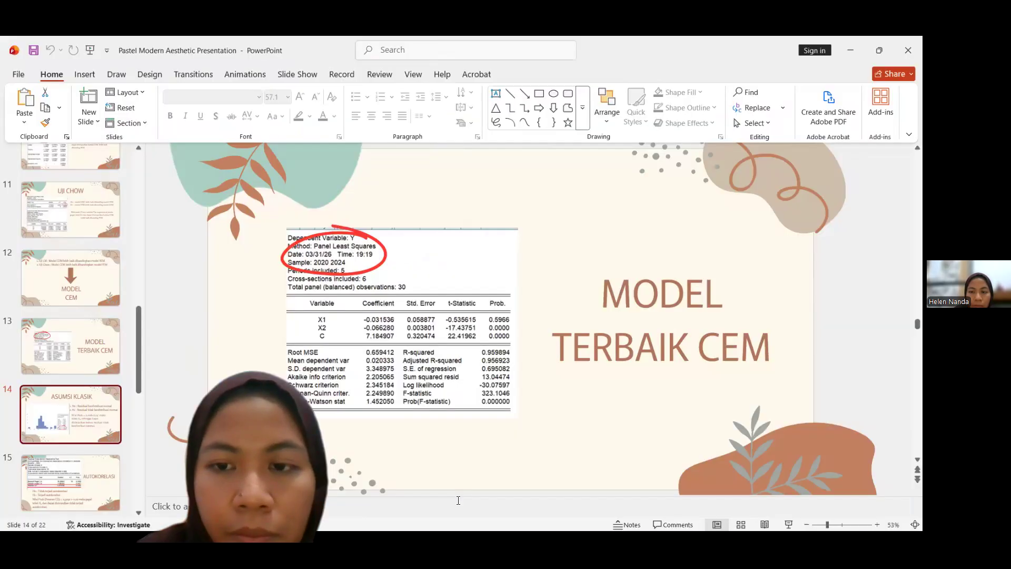
pyautogui.scroll(-1, 457, 498)
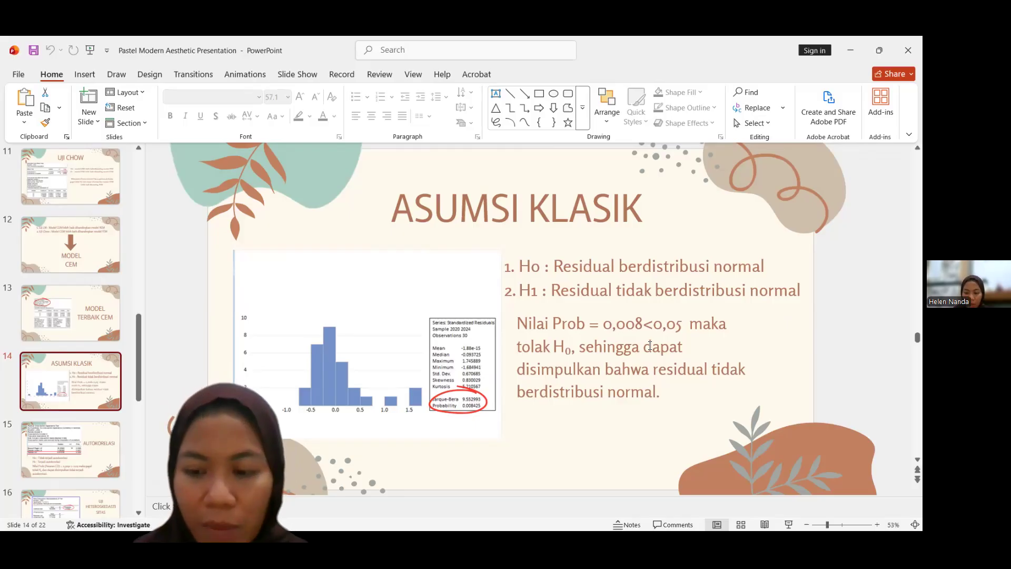
pyautogui.press('Down')
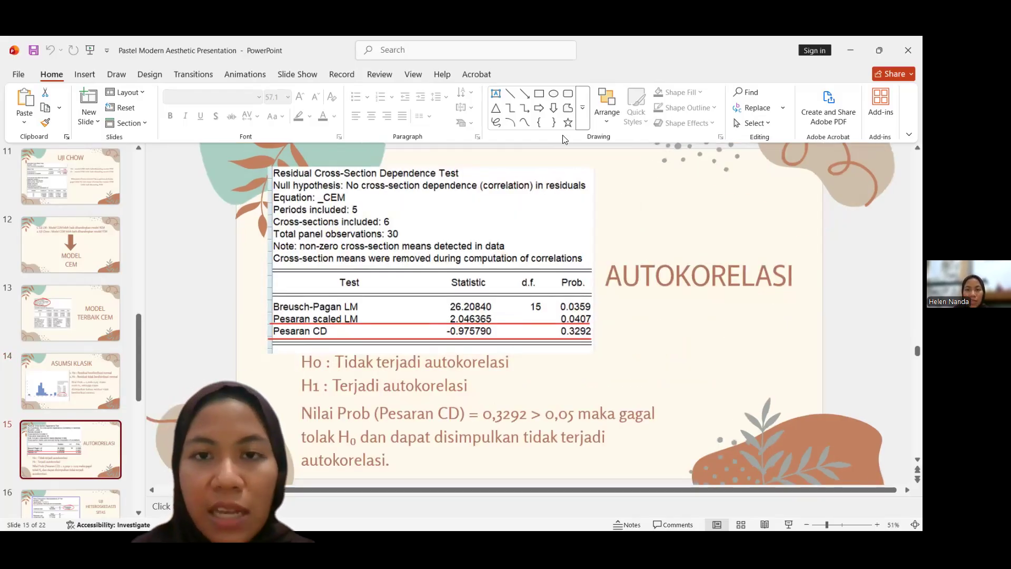
pyautogui.click(468, 53)
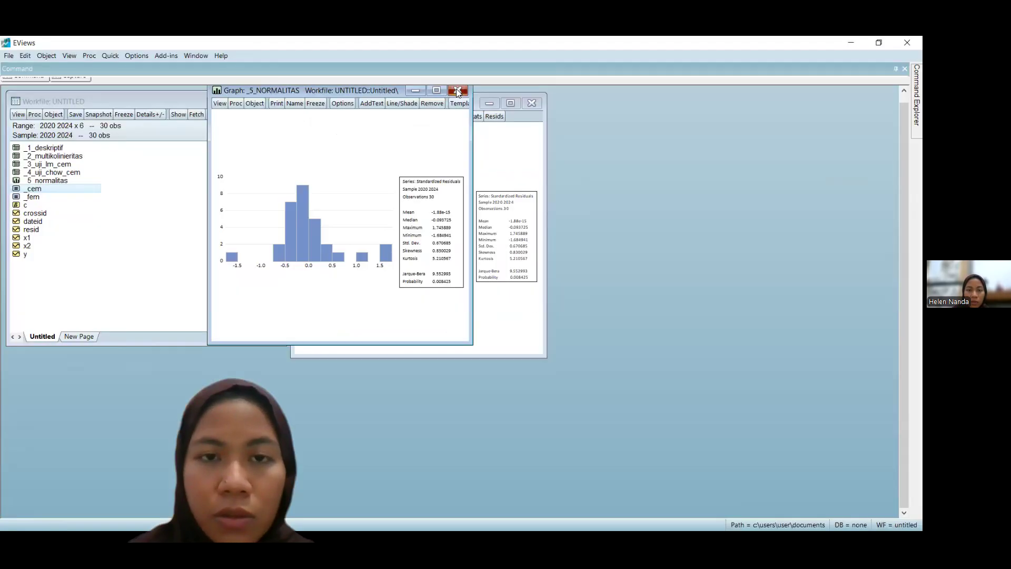
# Step: Close the normality graph, run the residual Cross-section Dependence Test on the _CEM equation and freeze its output as a table
pyautogui.click(459, 91)
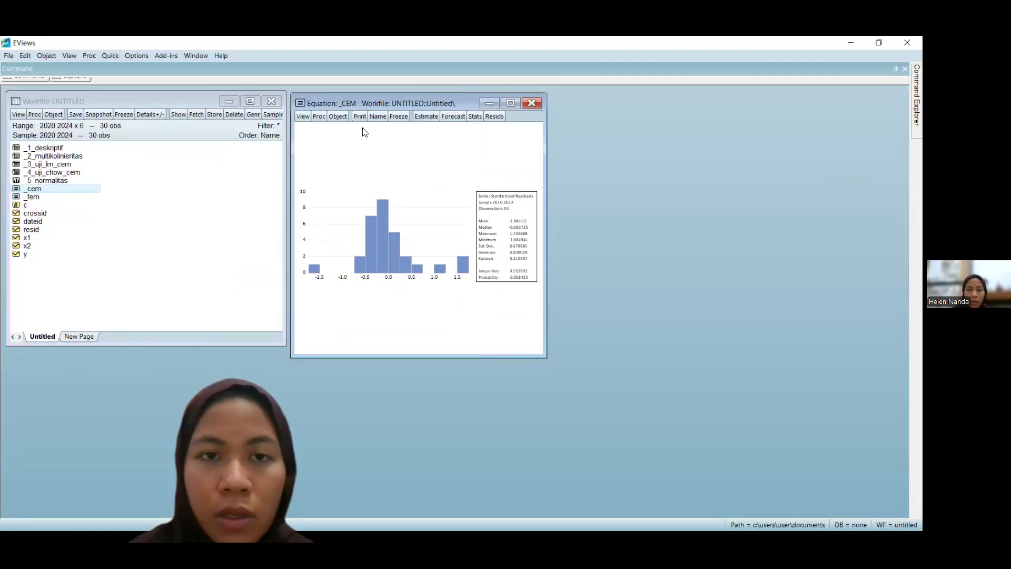
pyautogui.click(303, 116)
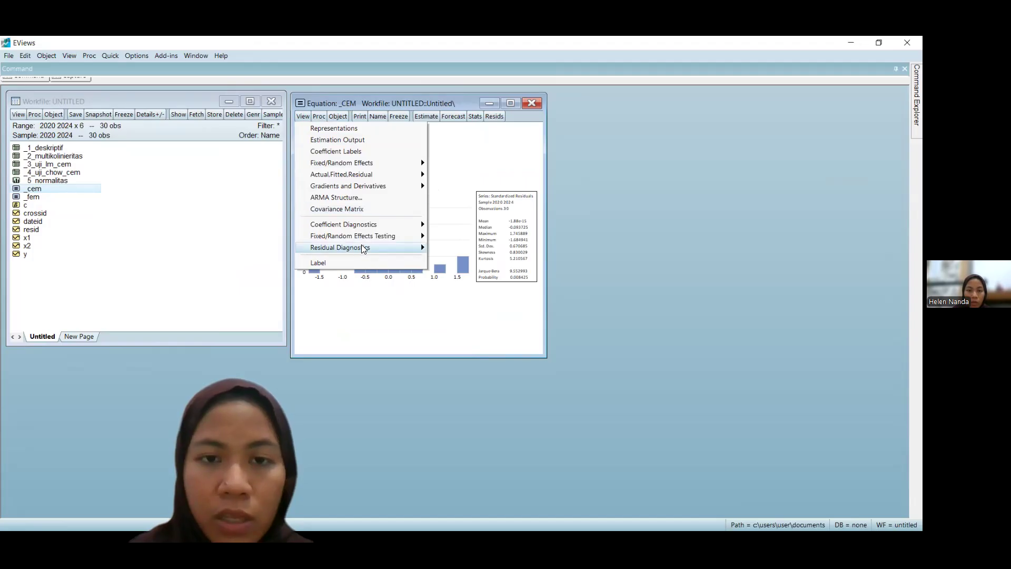
pyautogui.moveTo(400, 247)
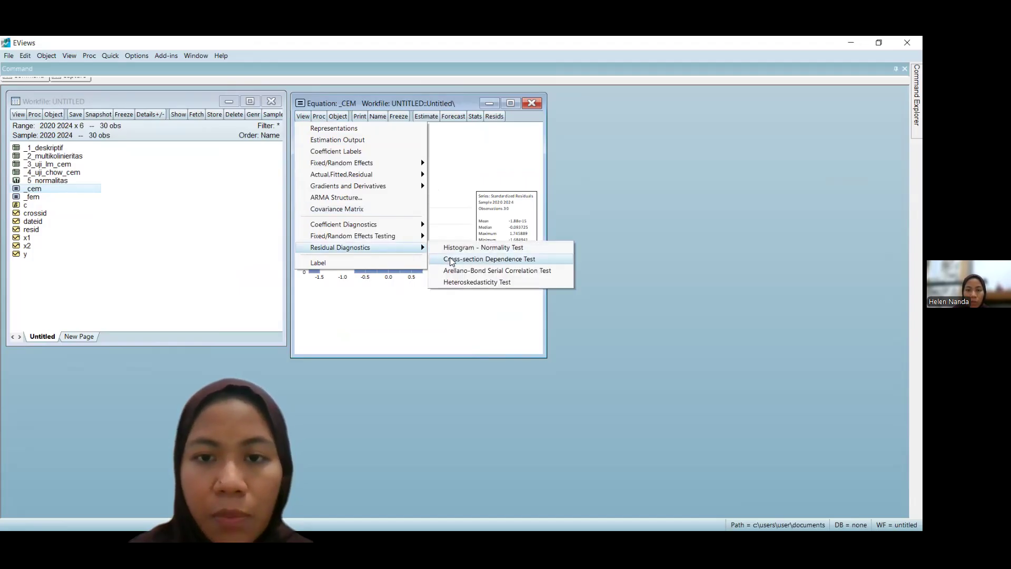
pyautogui.click(500, 259)
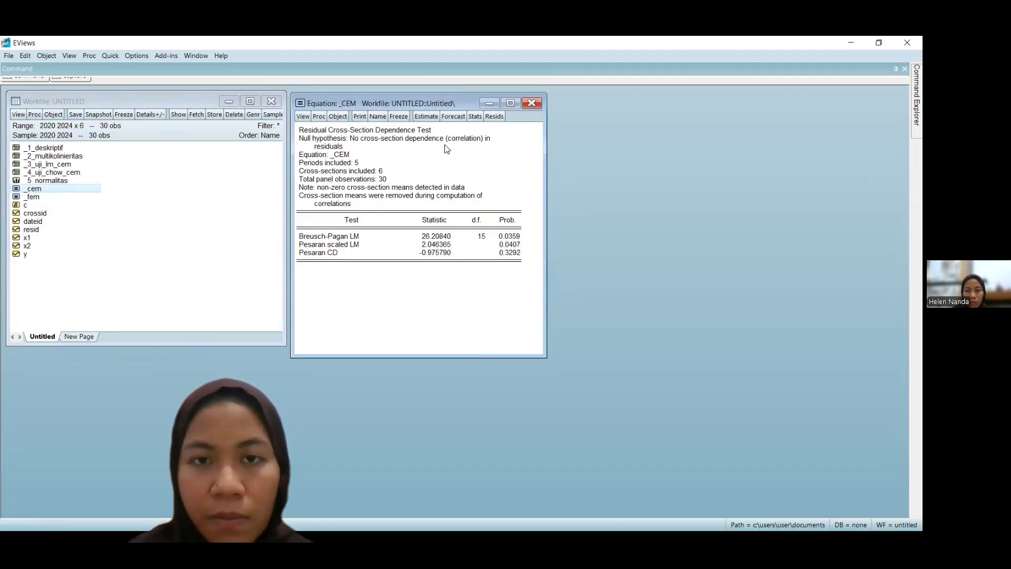
pyautogui.click(400, 113)
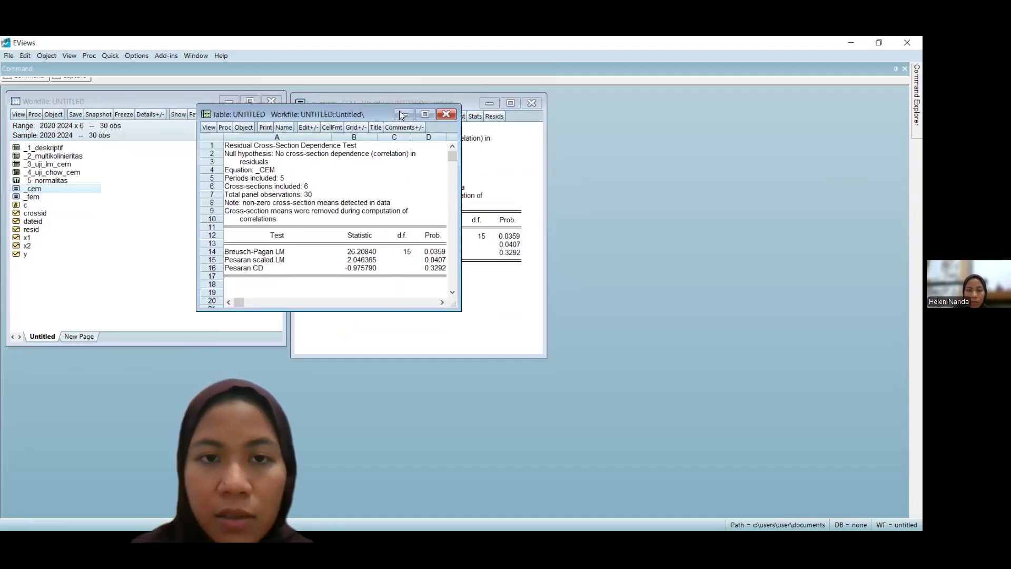
# Step: Name the frozen cross-section dependence table _6_autokorelasi
pyautogui.click(290, 128)
pyautogui.write('_')
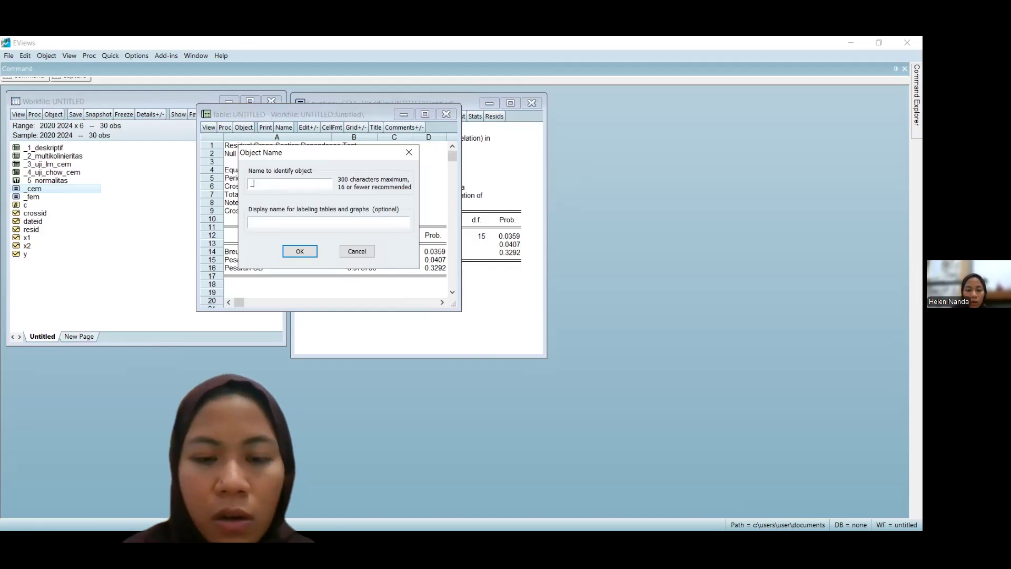
pyautogui.write('6_aut')
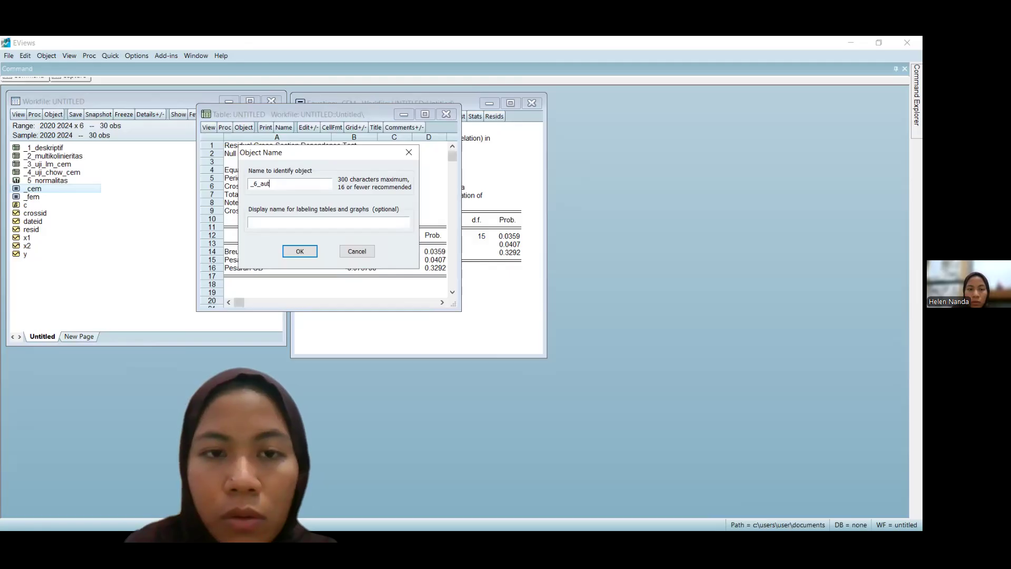
pyautogui.write('okorelasi')
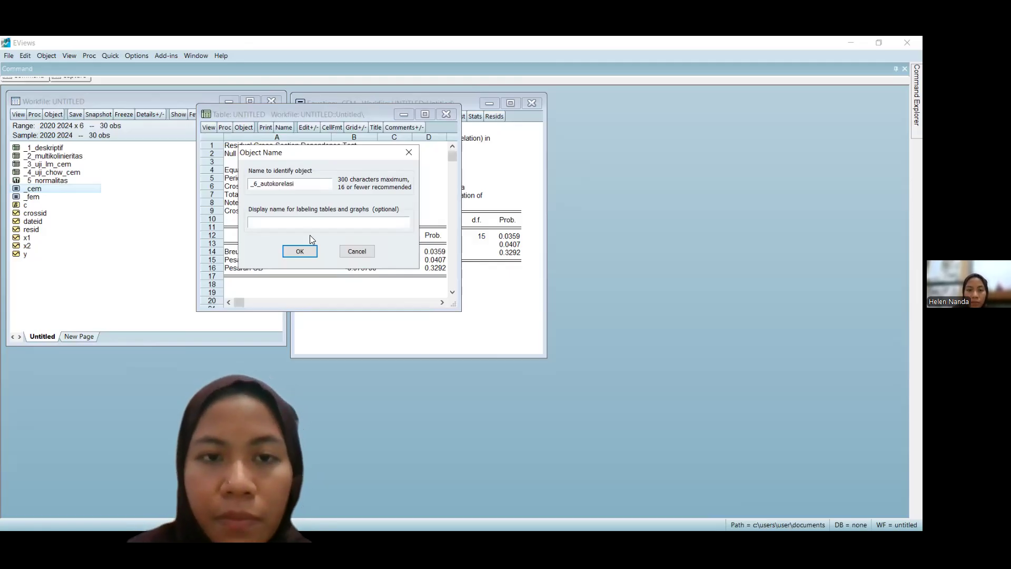
pyautogui.click(299, 252)
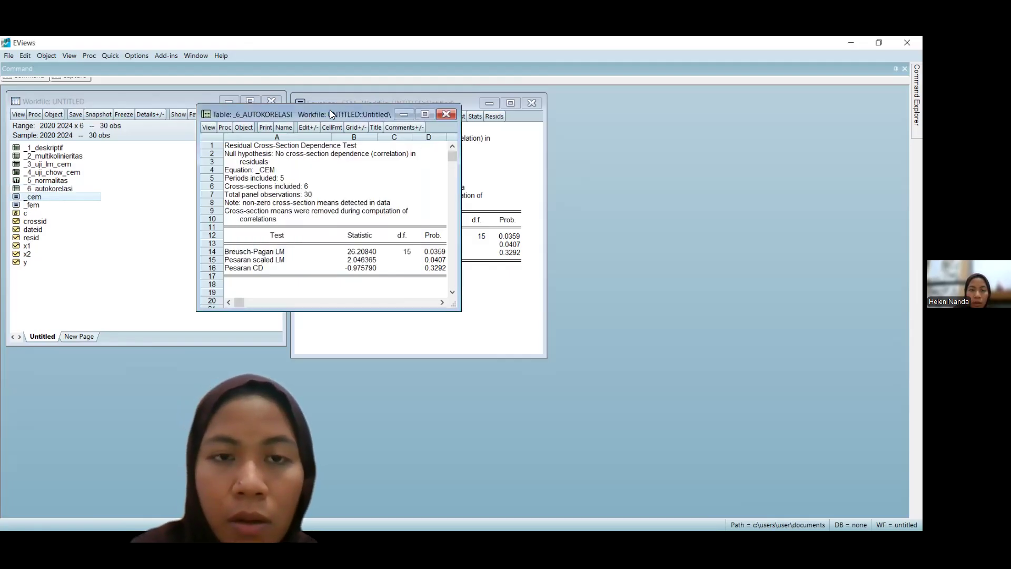
# Step: Close the _6_autokorelasi table, switch to the PowerPoint presentation and review the Autokorelasi and Uji Heteroskedastisitas slides
pyautogui.moveTo(330, 110); pyautogui.dragTo(393, 106)
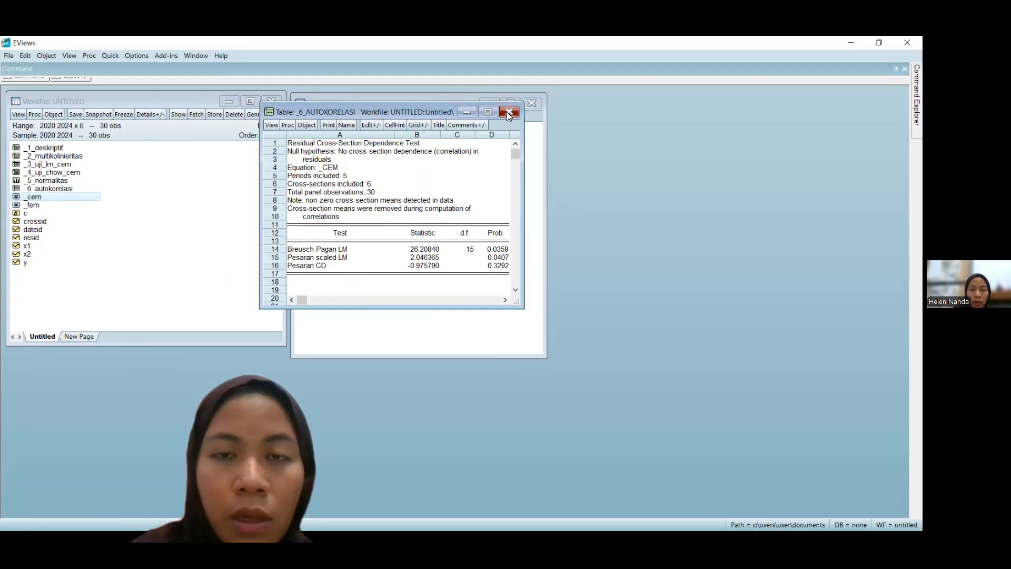
pyautogui.click(508, 112)
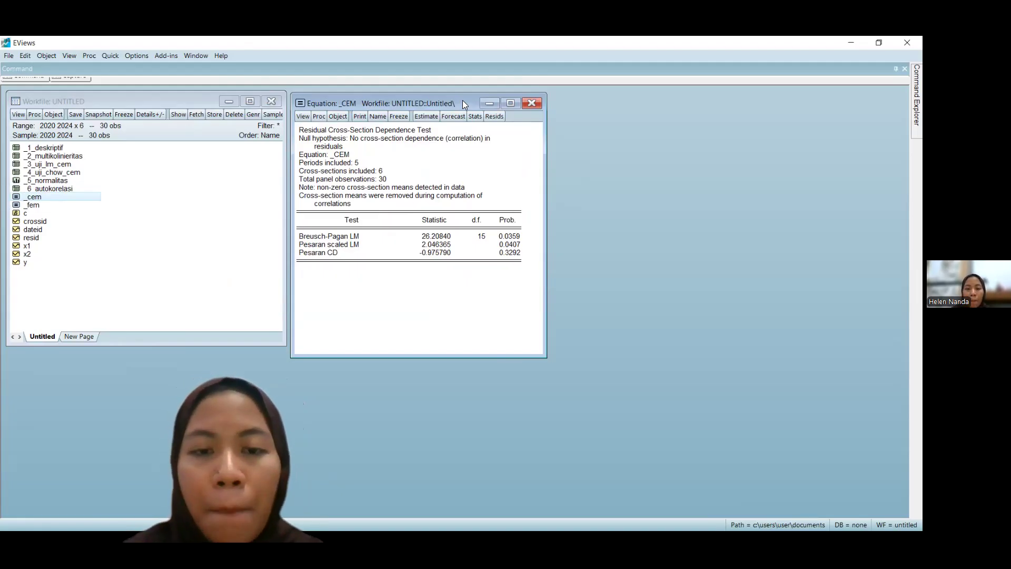
pyautogui.hotkey('alt', 'Tab')
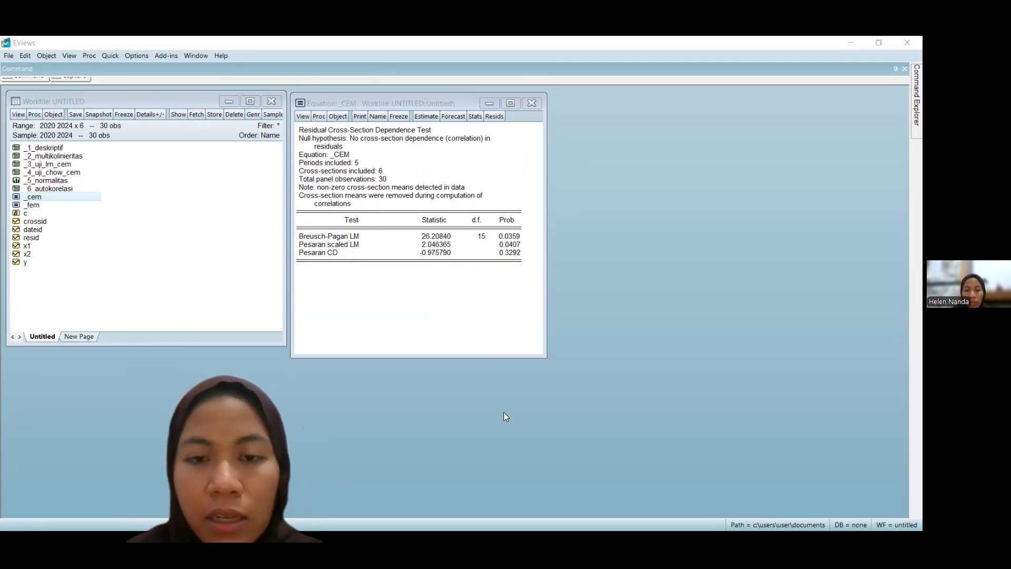
pyautogui.hotkey('alt', 'Tab')
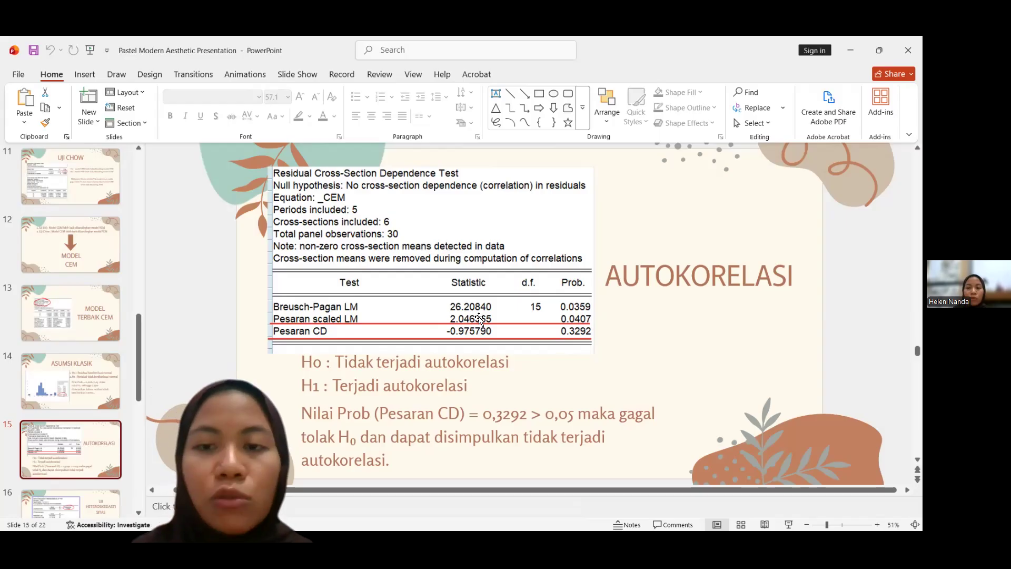
pyautogui.scroll(-1, 479, 320)
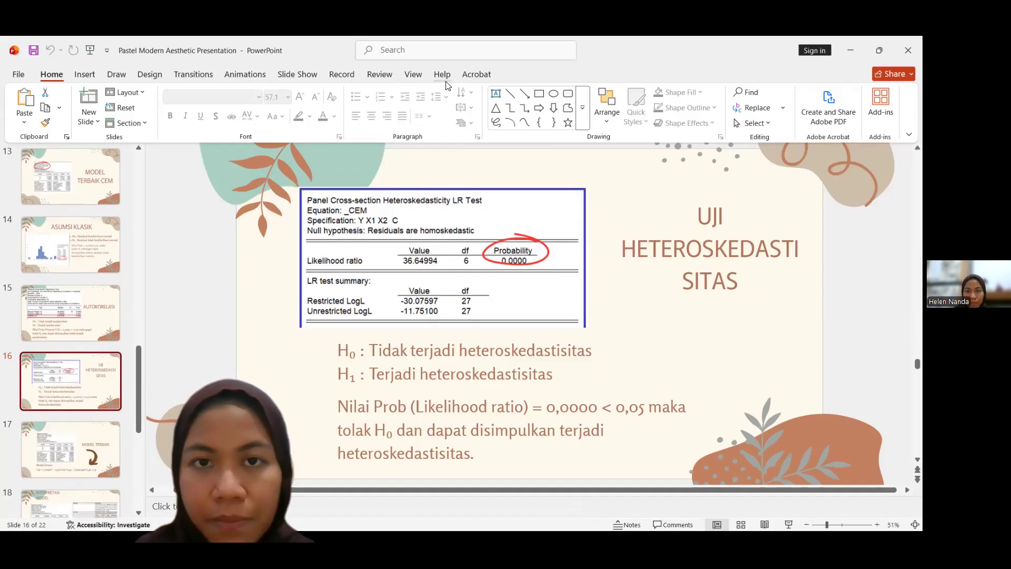
pyautogui.click(461, 190)
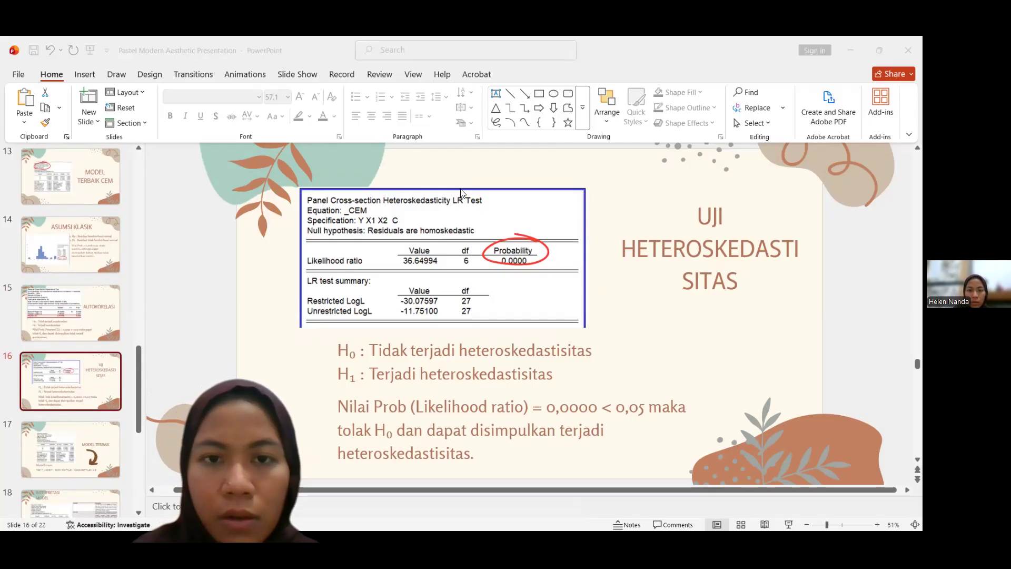
# Step: Return to EViews, run the residual Heteroskedasticity Test on the _CEM equation and widen its window to fit the cross-section test output
pyautogui.hotkey('alt', 'Tab')
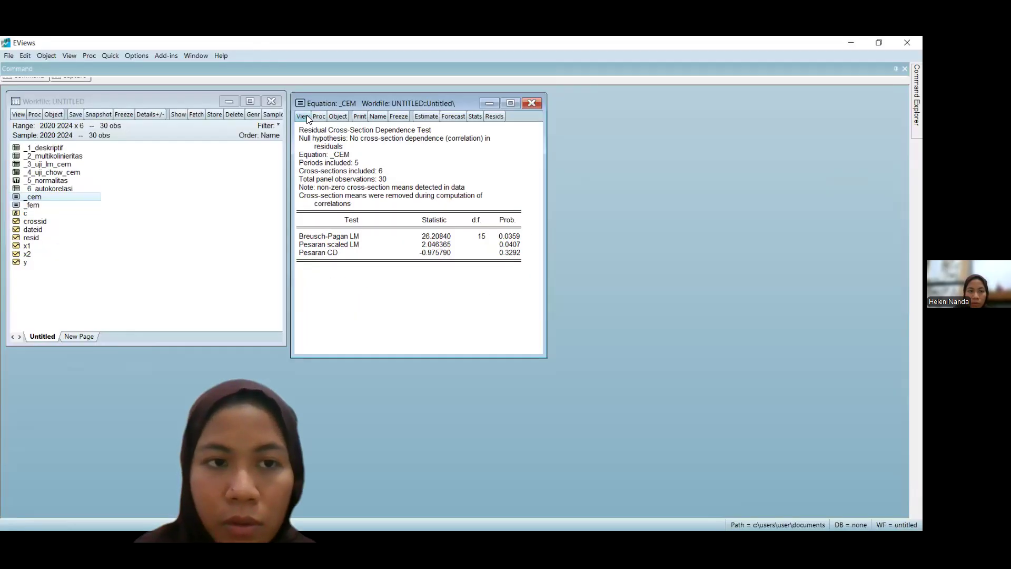
pyautogui.click(307, 114)
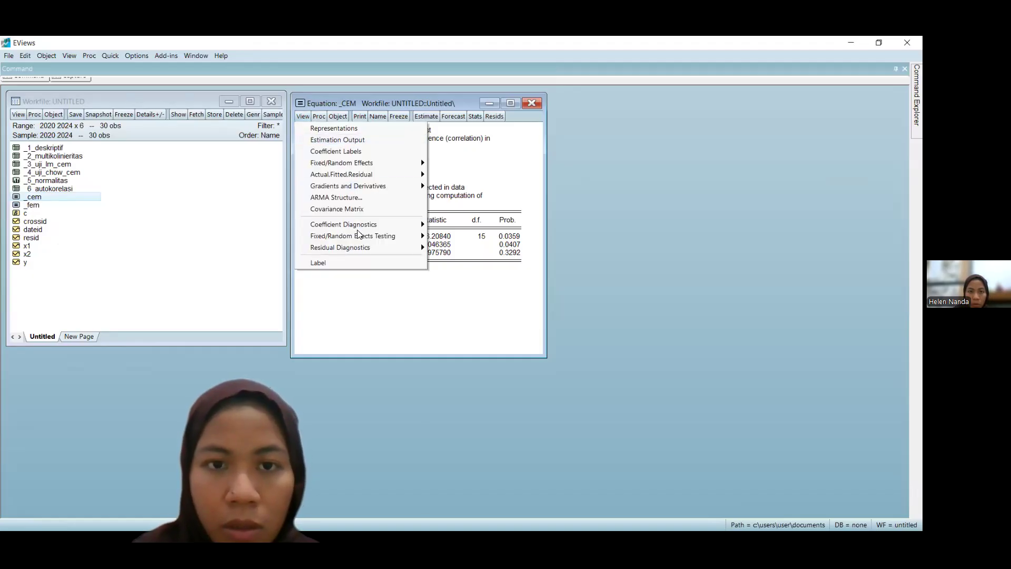
pyautogui.moveTo(393, 245)
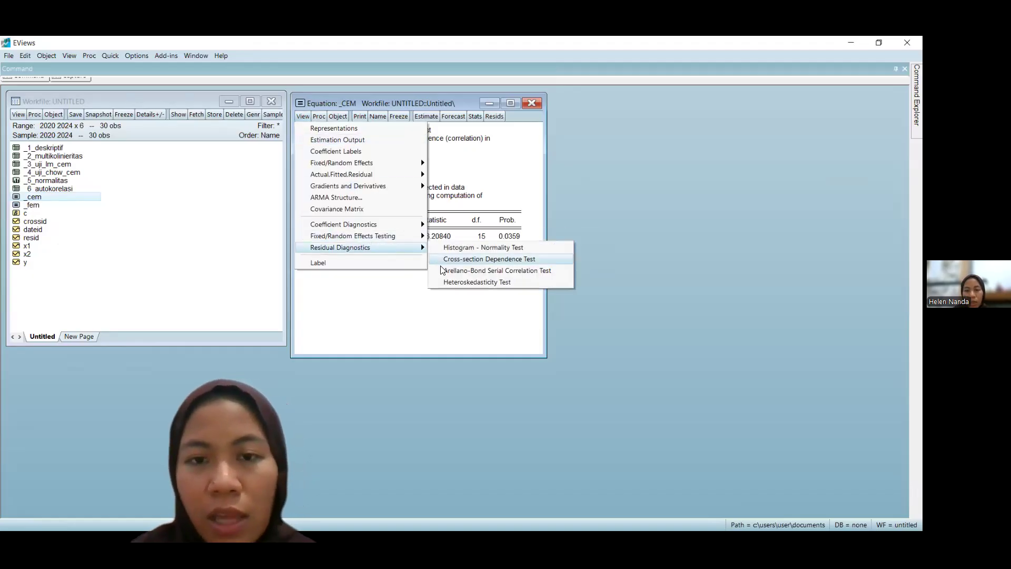
pyautogui.click(459, 281)
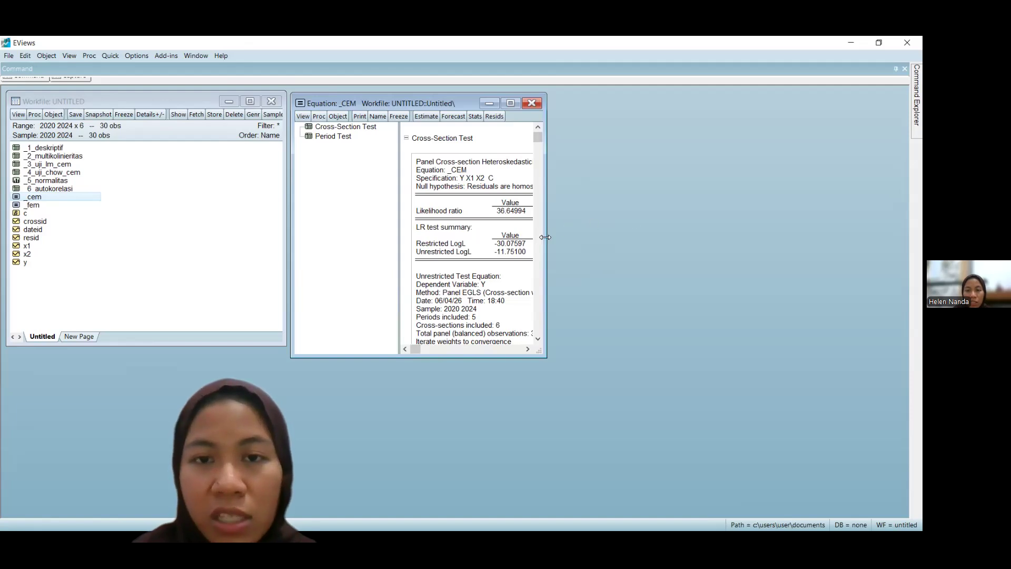
pyautogui.moveTo(545, 237); pyautogui.dragTo(667, 237)
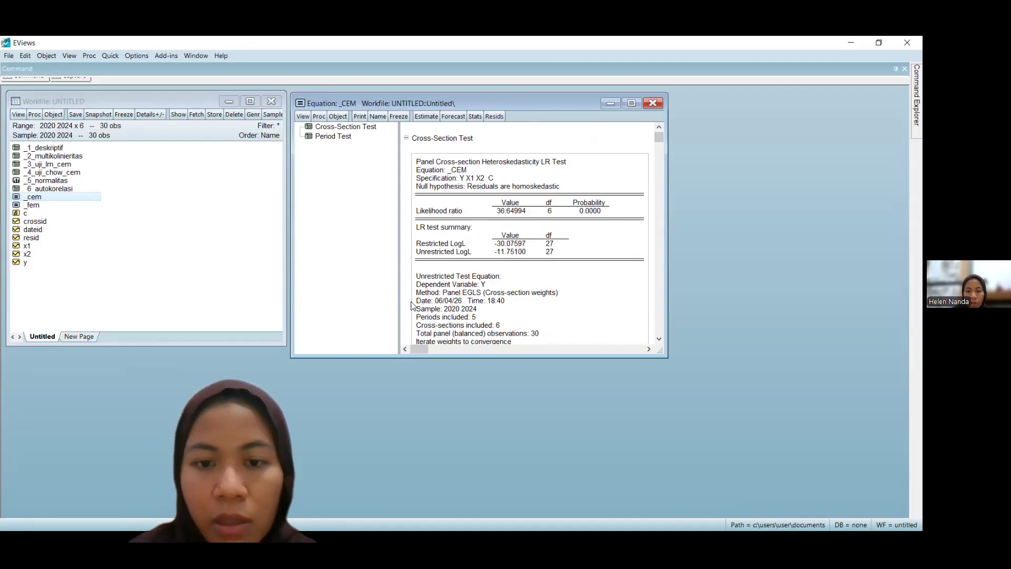
# Step: Switch to the PowerPoint presentation and review the Uji Heteroskedastisitas conclusion and the Model Terbaik slide with its general model equation
pyautogui.hotkey('alt', 'Tab')
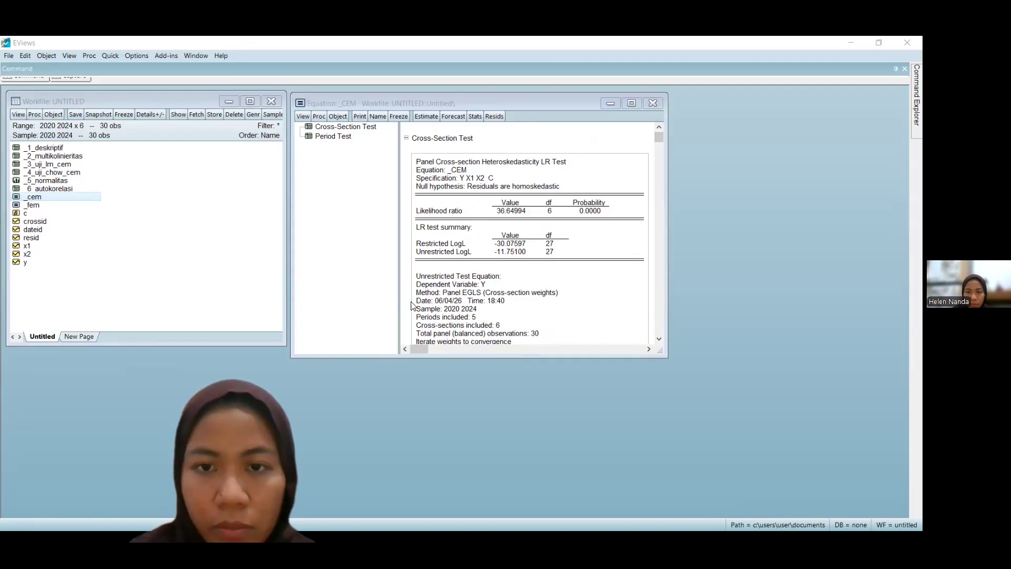
pyautogui.scroll(1, 505, 392)
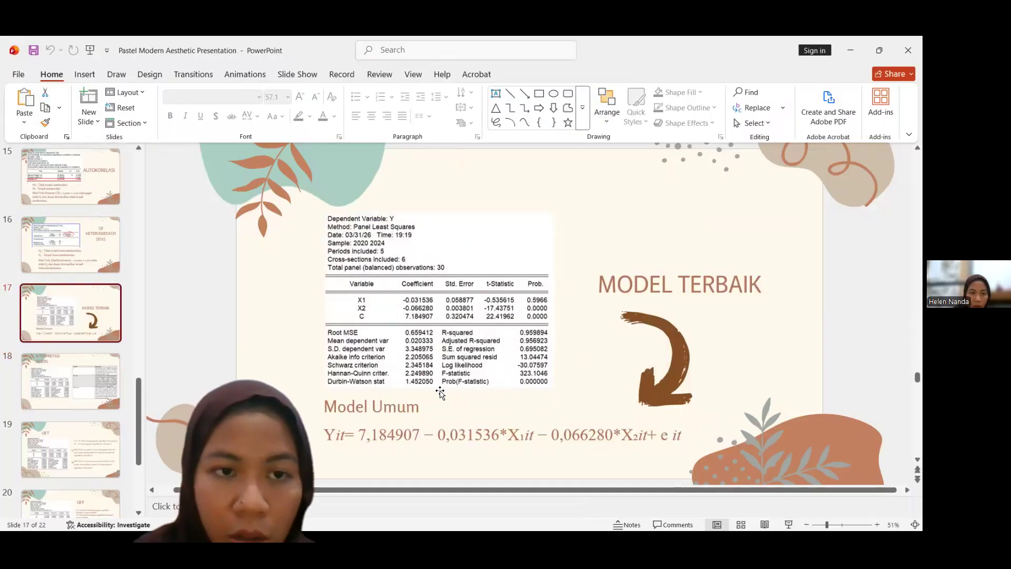
pyautogui.scroll(1, 347, 340)
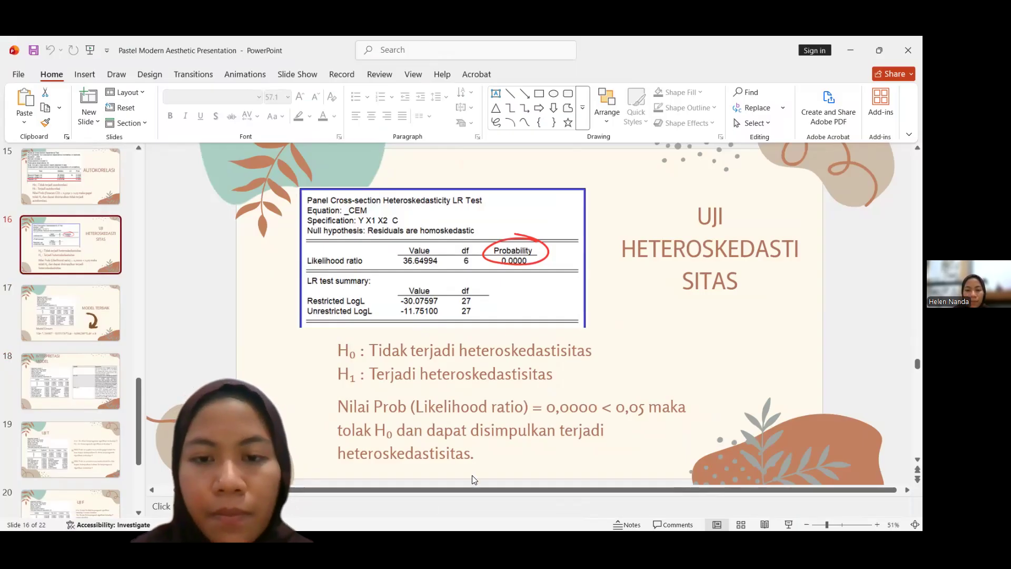
pyautogui.scroll(-1, 278, 364)
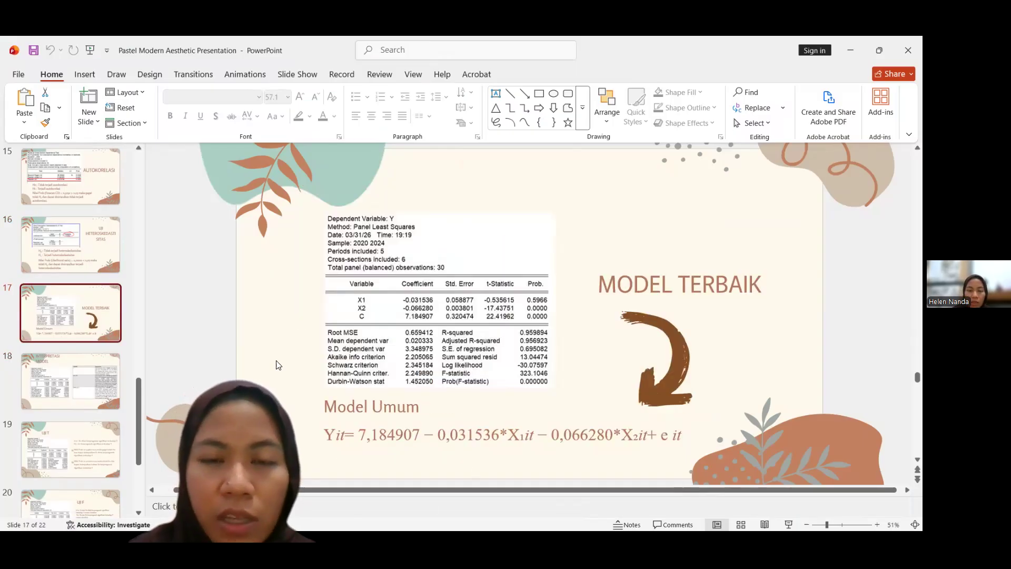